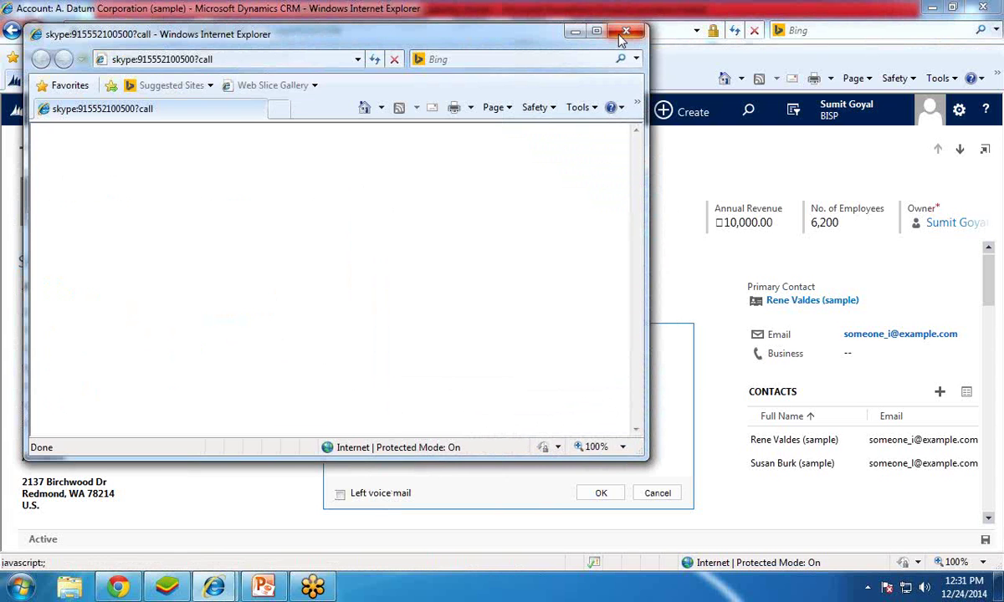
- Close the Skype call window and replace the phone number of the A. Datum Corporation (sample) account with a new one
click(625, 32)
click(216, 334)
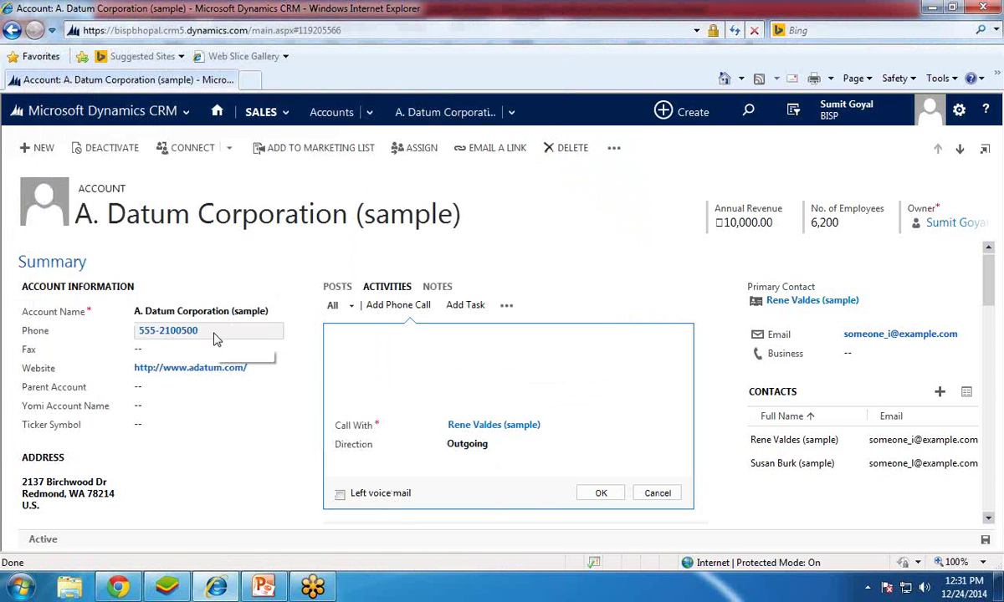
click(227, 331)
text(45)
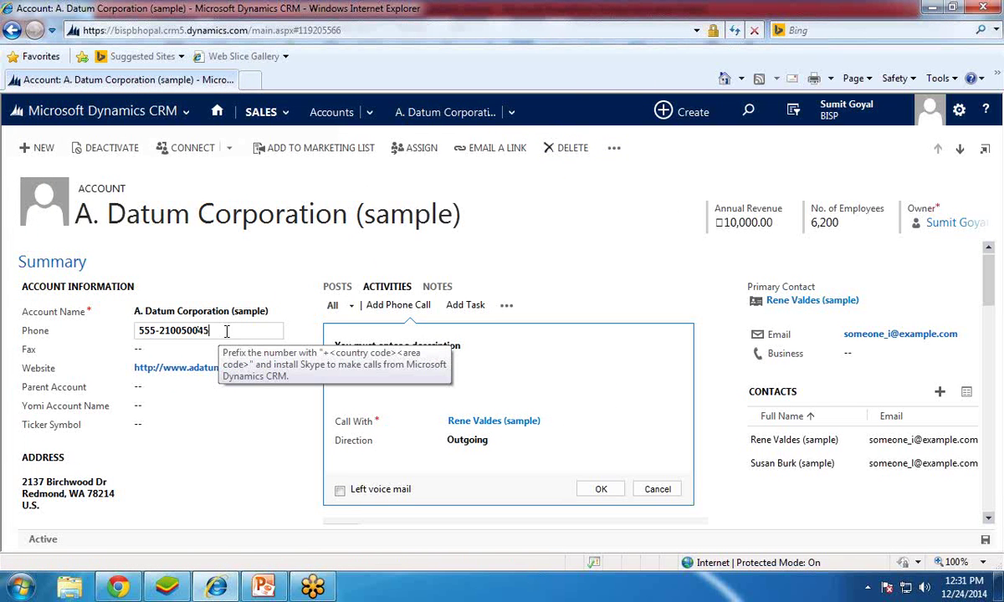
text(2)
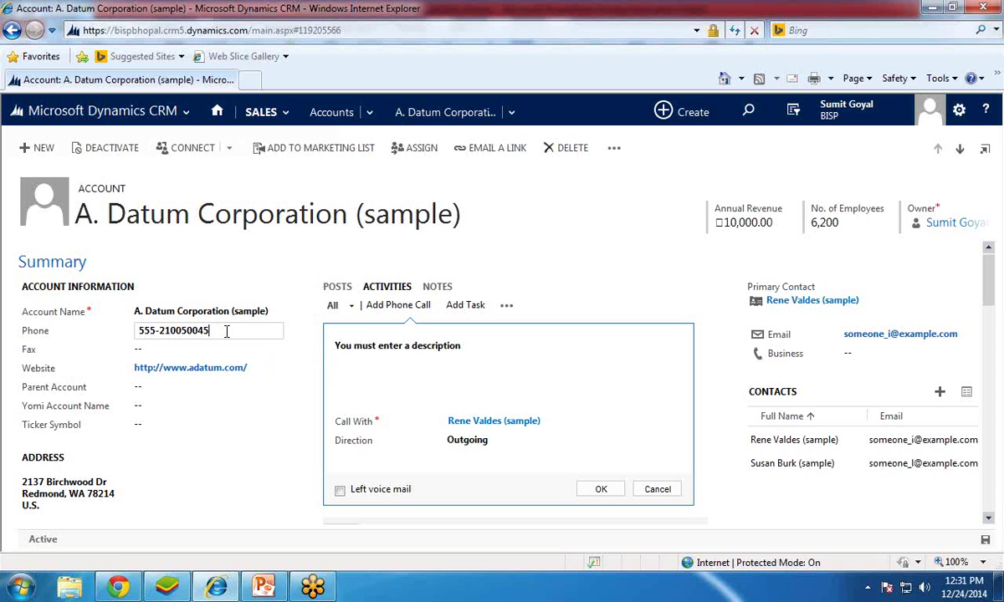
key(BackSpace)
key(BackSpace)
key(BackSpace)
key(BackSpace)
key(BackSpace)
drag(216, 331, 140, 333)
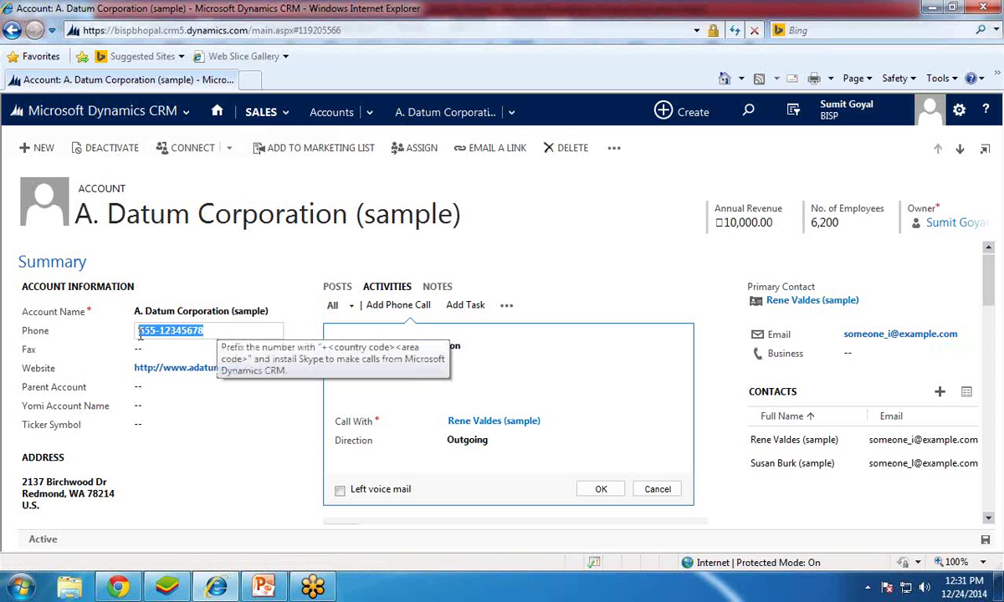
click(145, 247)
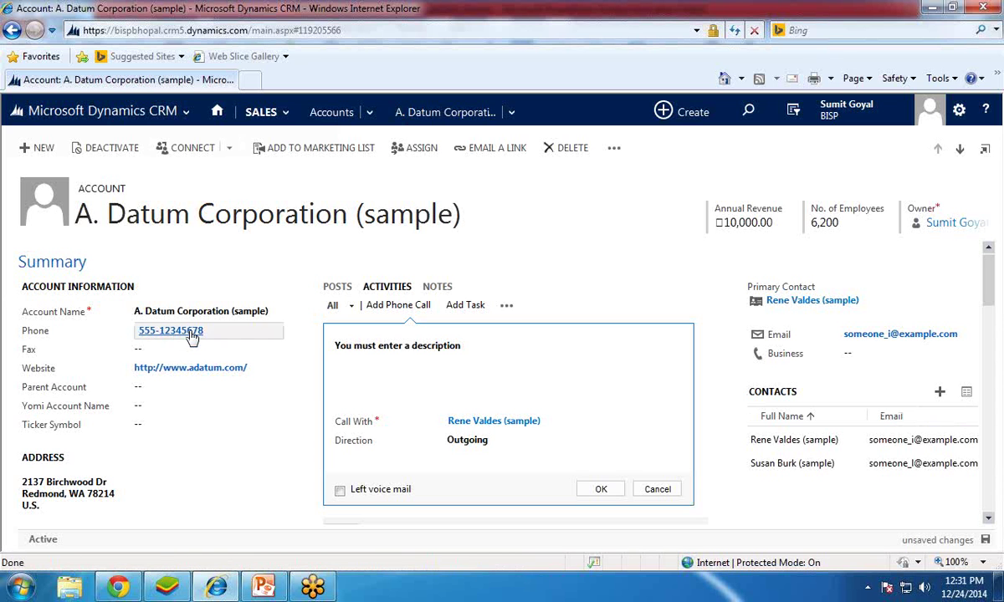
- Go to the Processes list in the Process Center of the Settings area
click(163, 117)
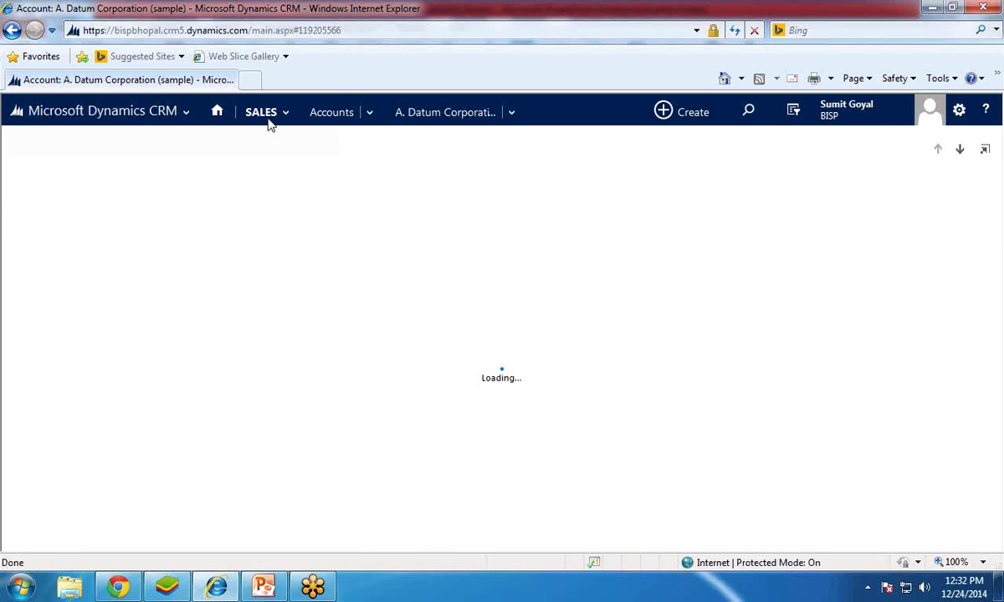
click(165, 115)
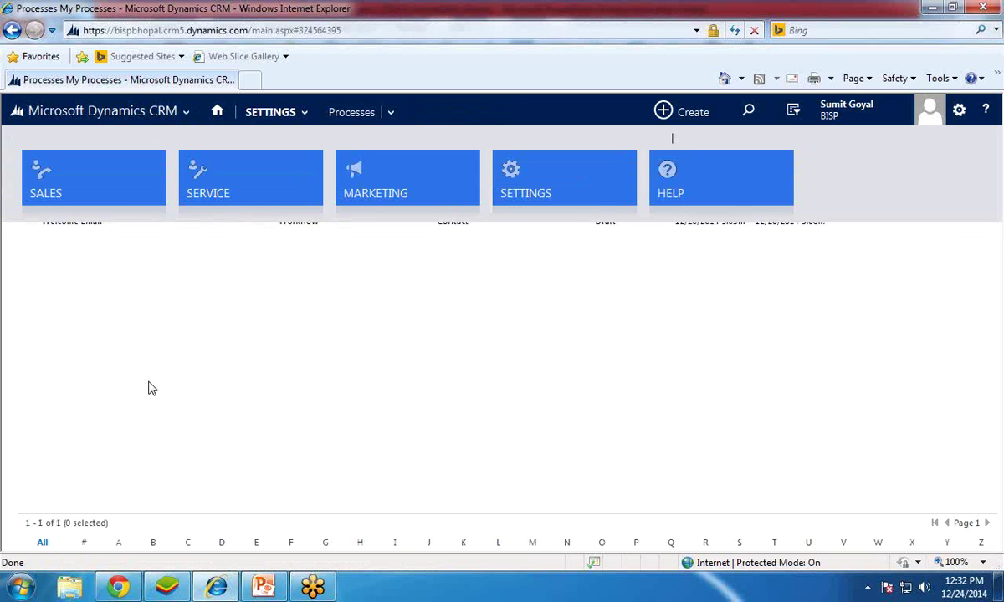
click(303, 114)
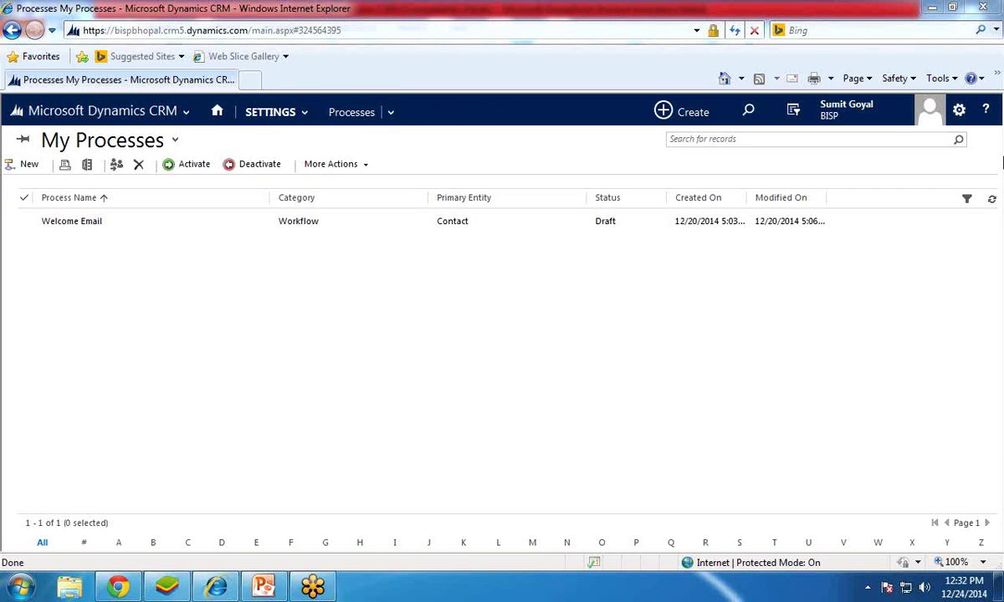
click(231, 110)
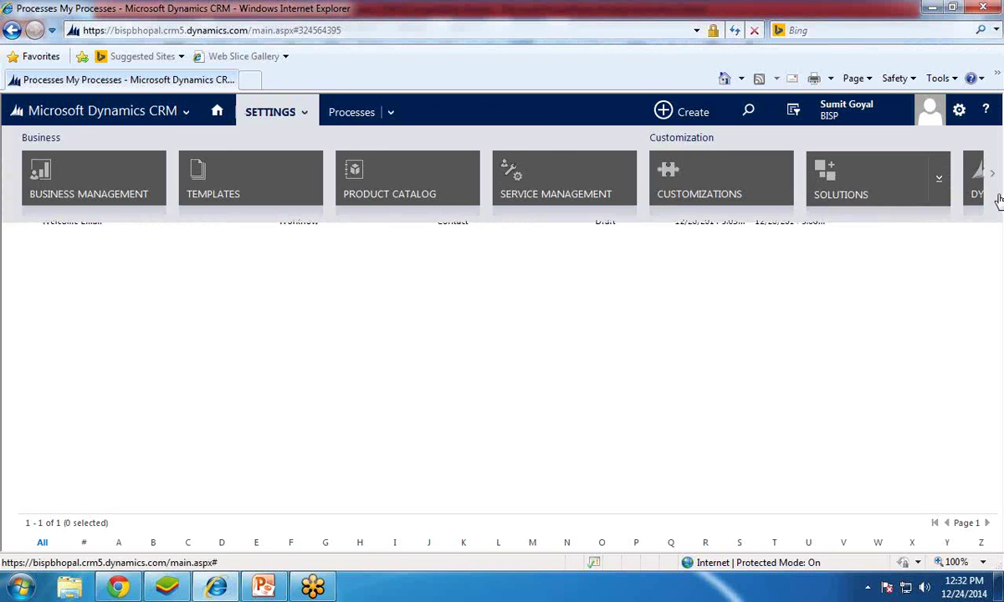
mouse_move(996, 180)
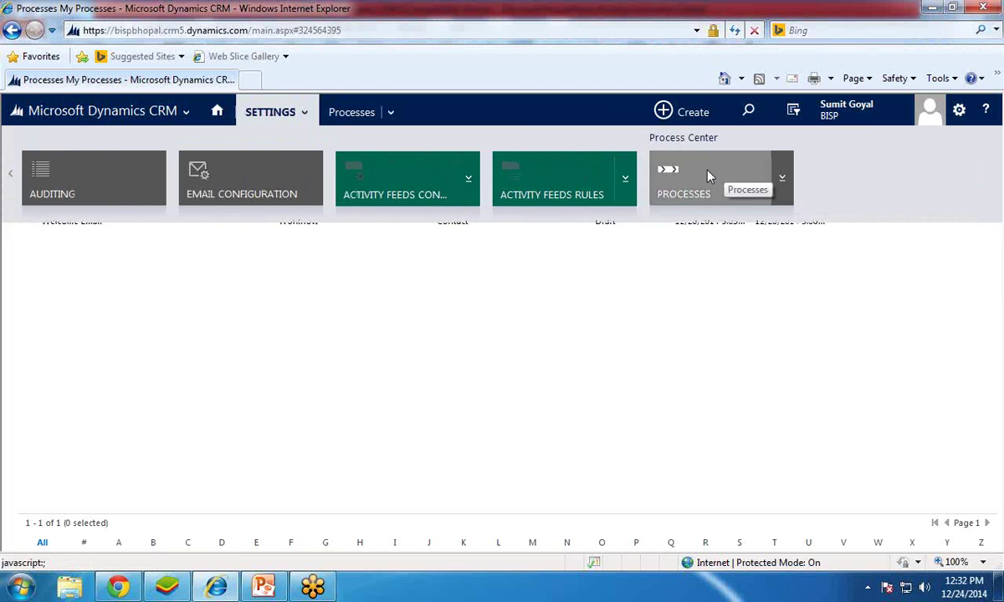
click(708, 178)
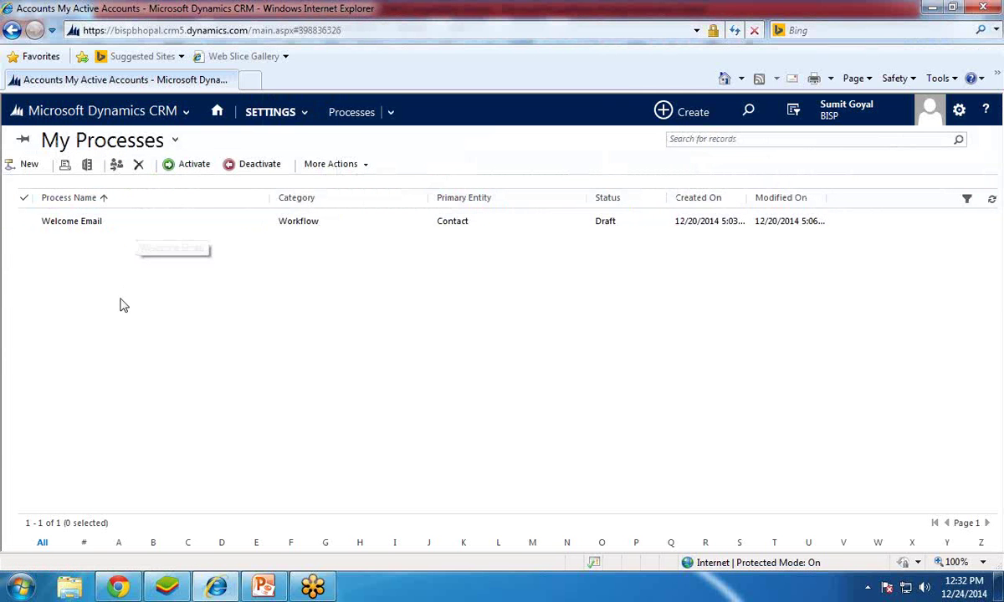
- Create a new blank process named Field Update with category Workflow and entity Account
click(30, 167)
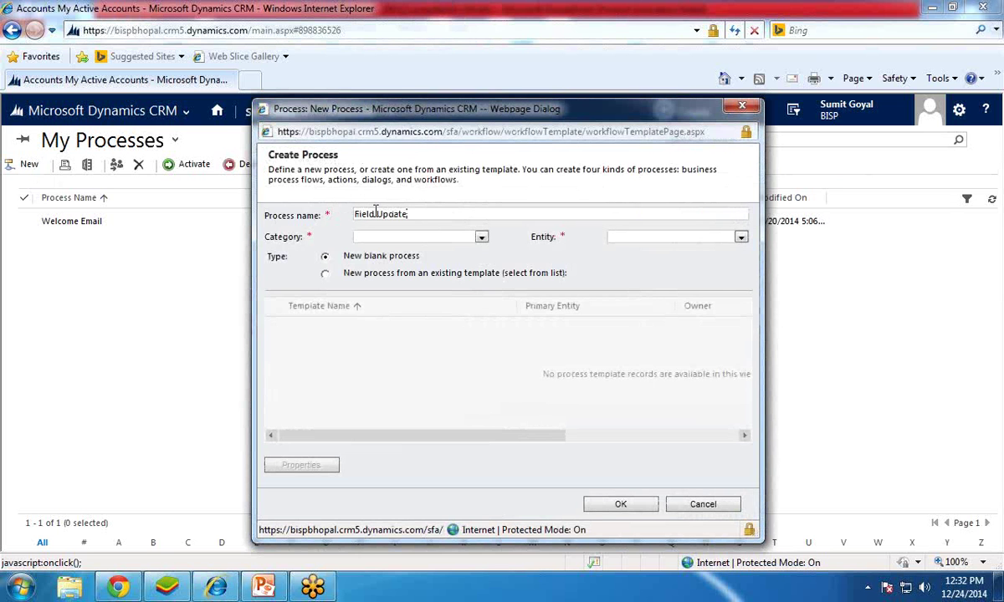
click(481, 236)
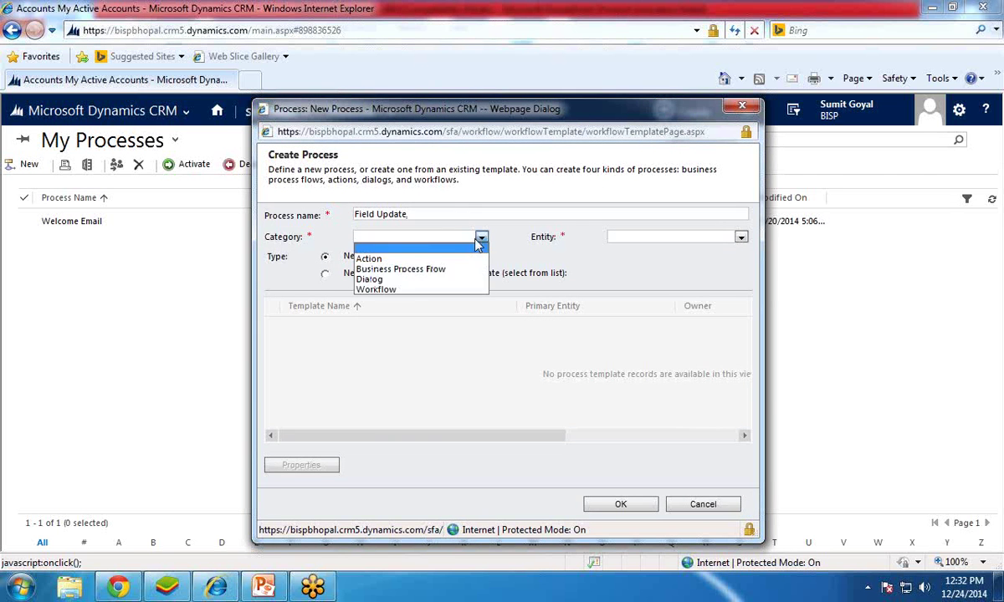
click(423, 290)
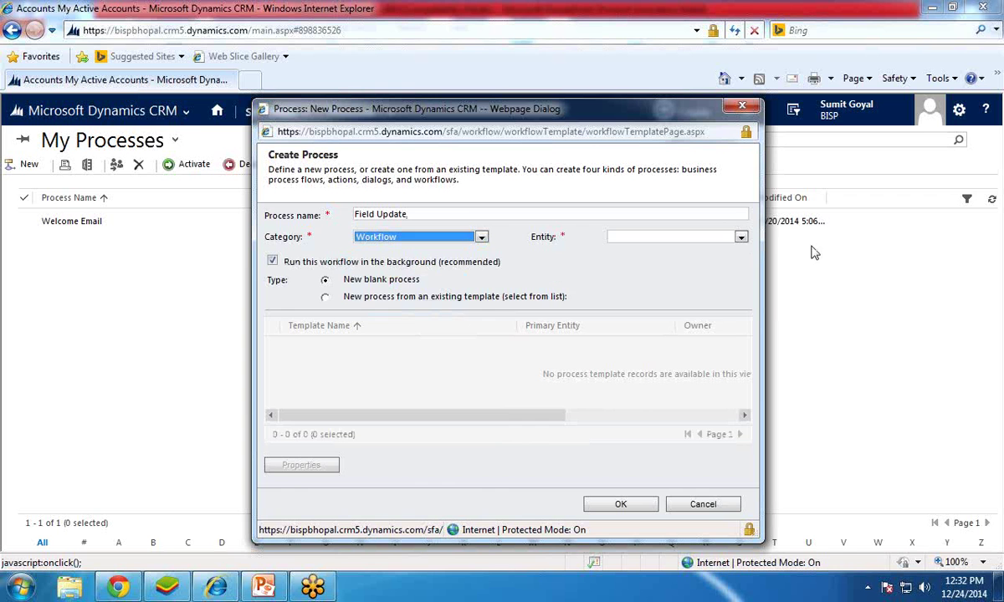
click(740, 239)
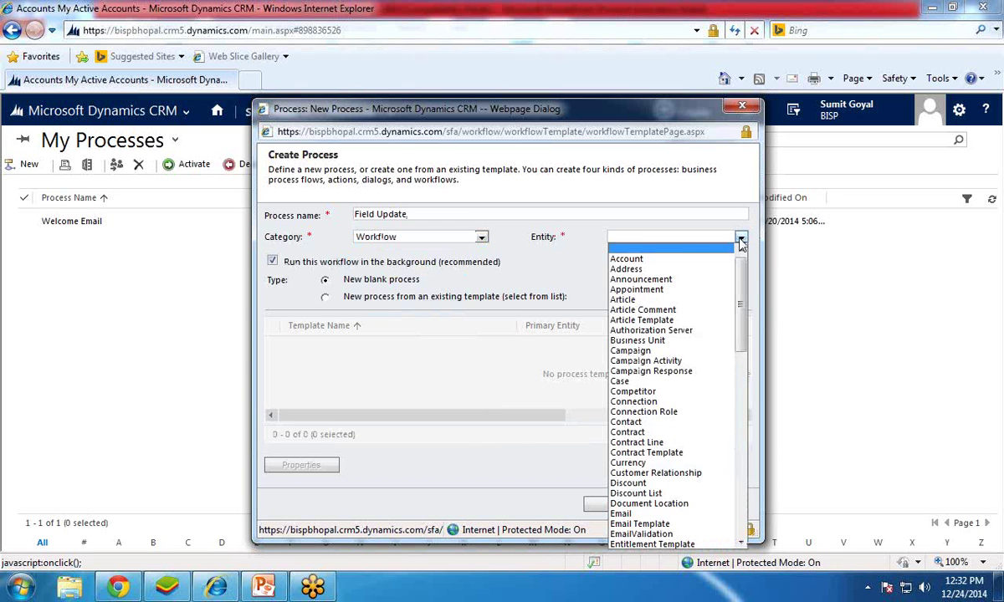
click(648, 261)
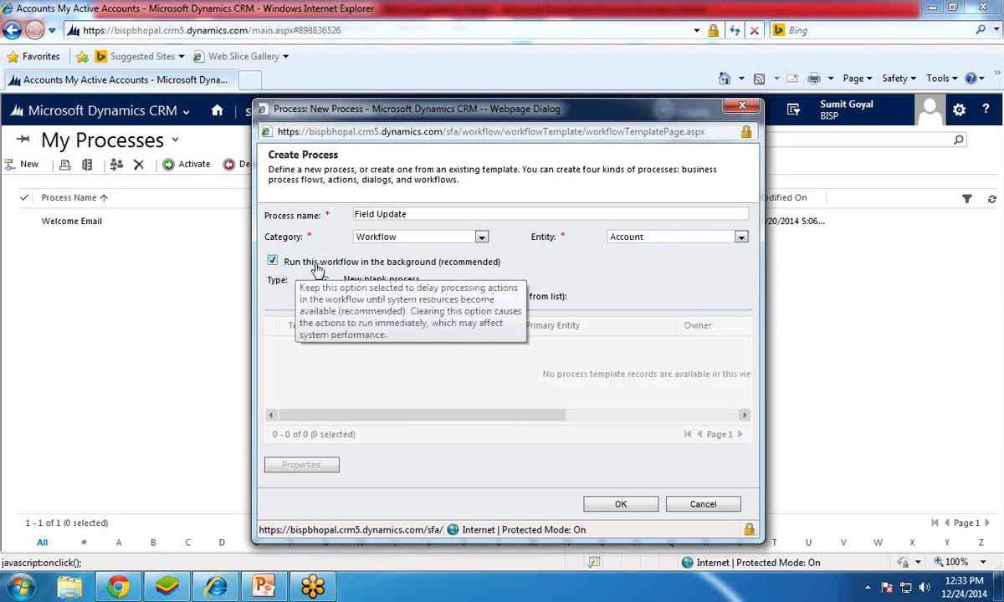
click(621, 507)
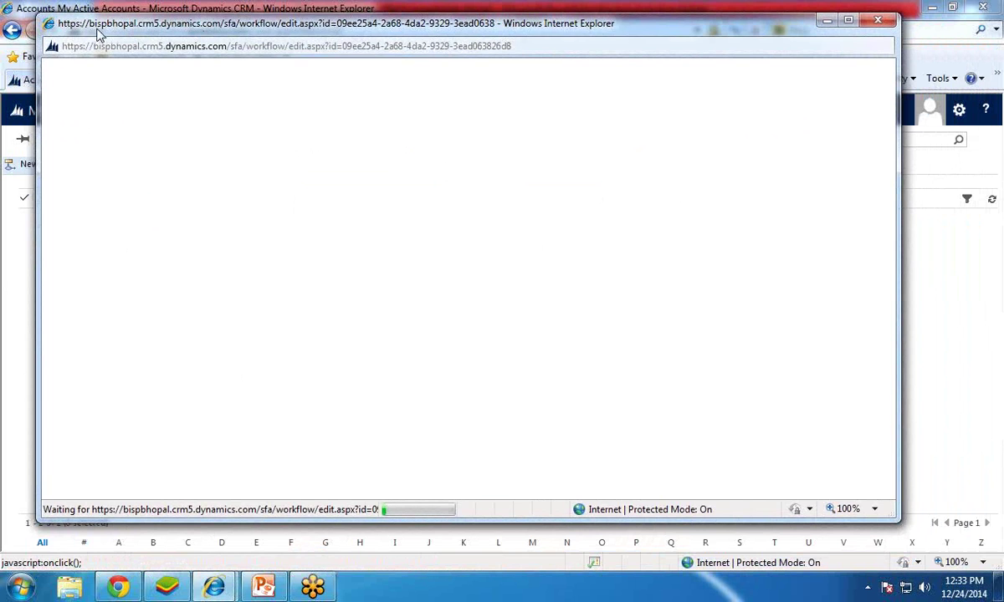
- Set the Field Update workflow to activate as Process with Organization scope, and make it available as an on-demand process
drag(893, 518, 963, 544)
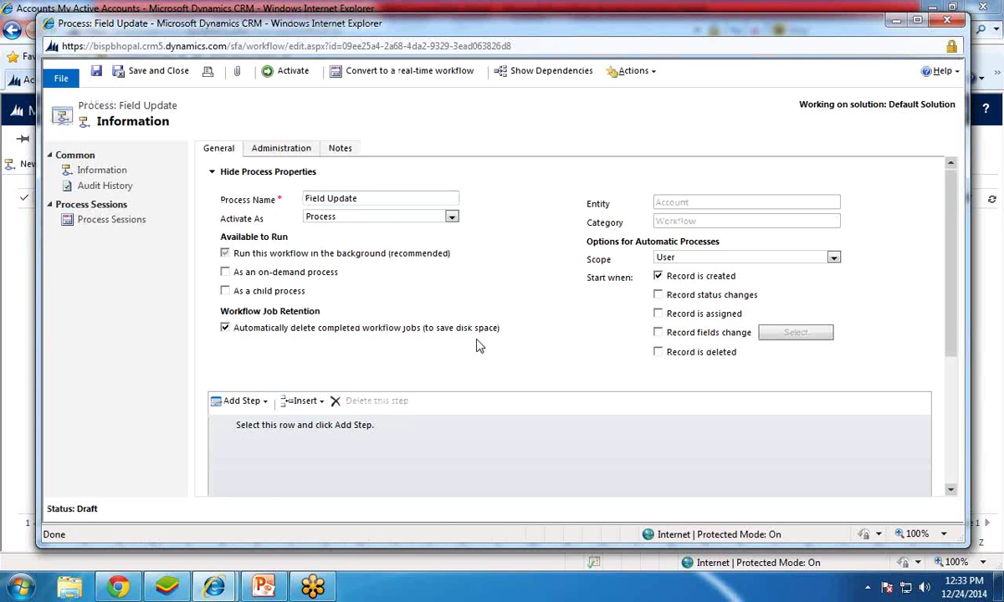
drag(365, 200, 288, 185)
click(330, 217)
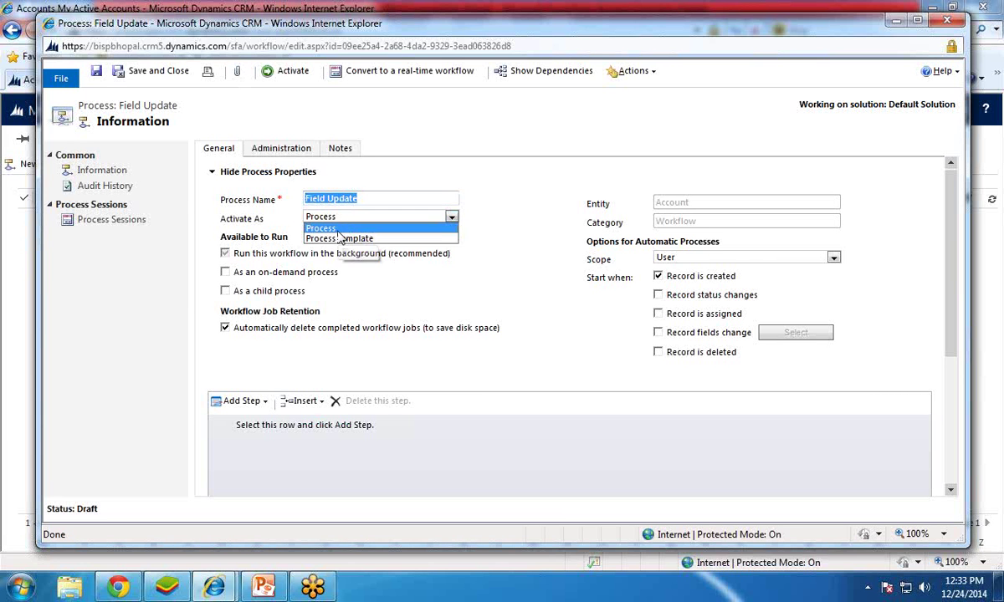
click(338, 232)
click(669, 257)
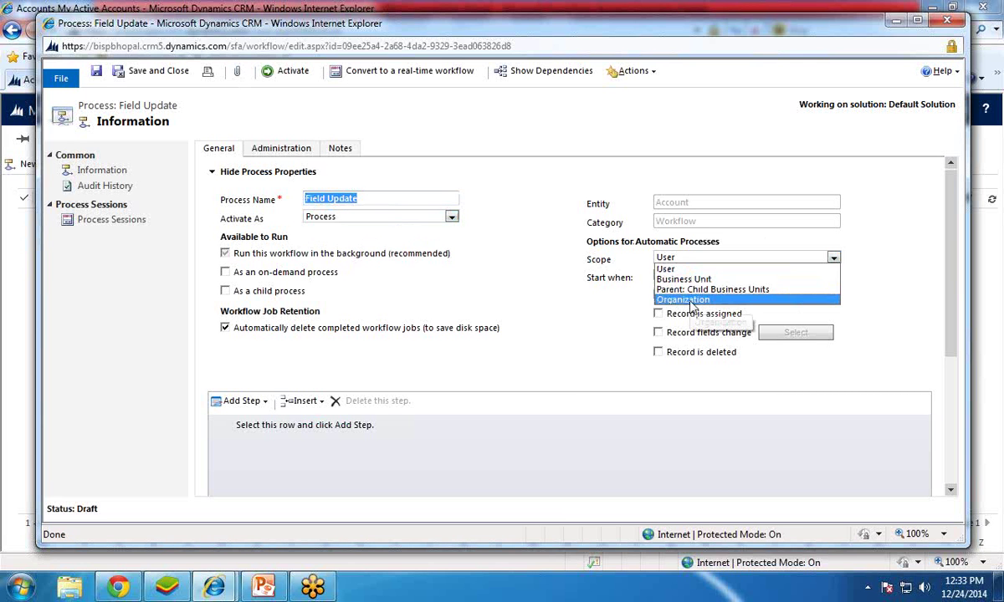
click(688, 300)
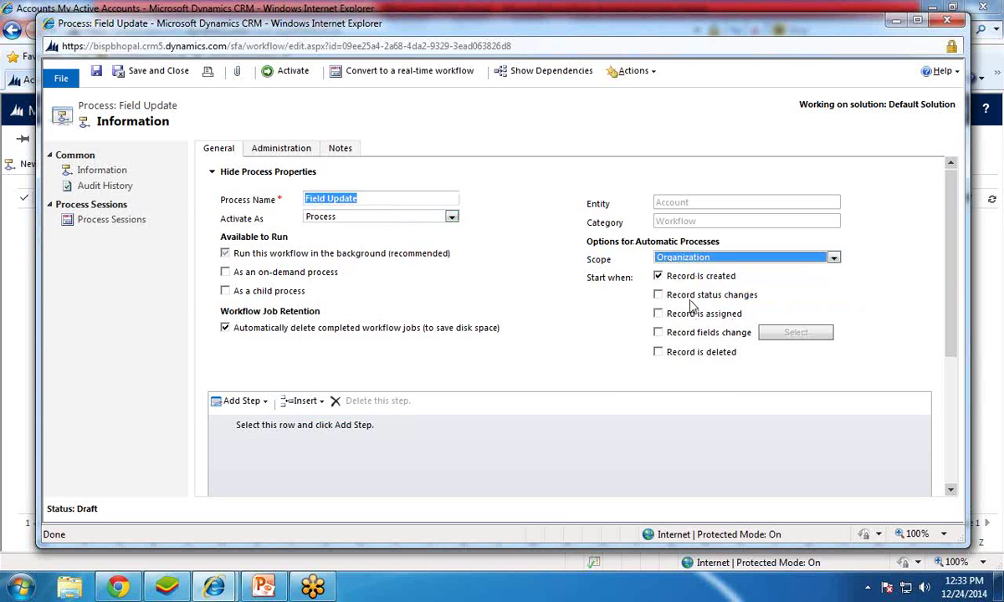
click(225, 272)
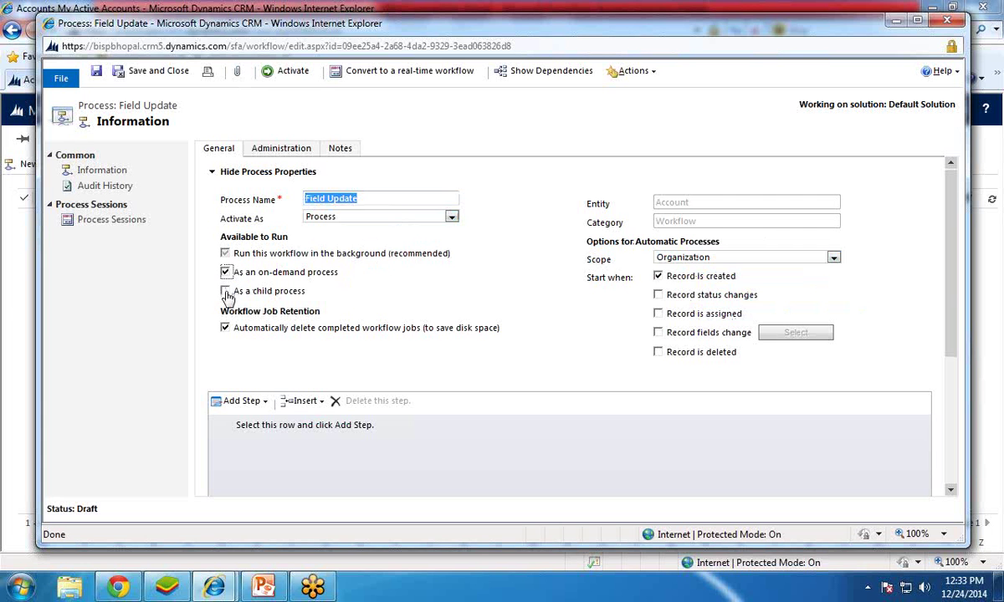
- Make the workflow start on record field changes instead of record creation, and select Main Phone as the monitored field
click(658, 277)
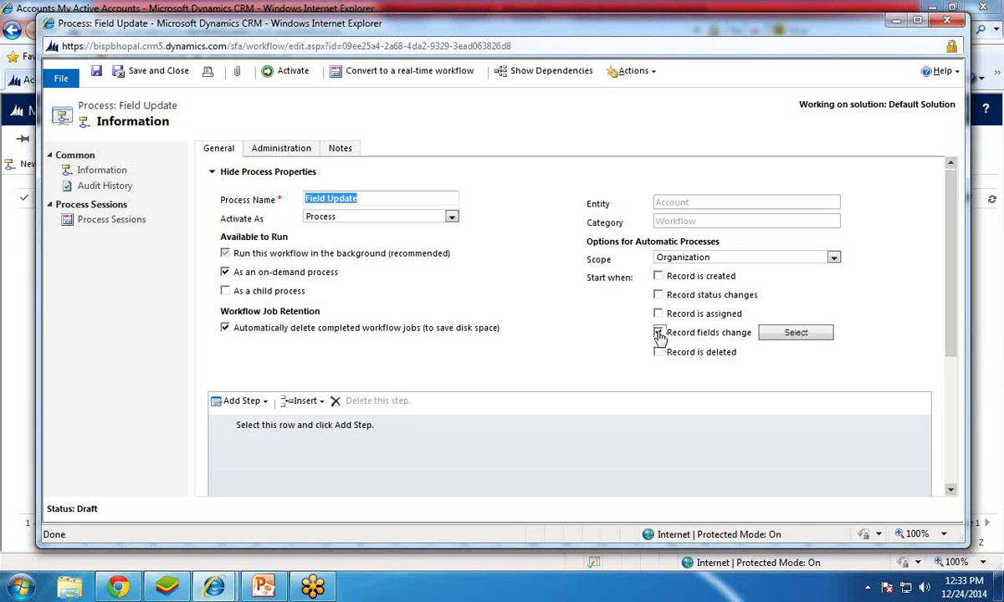
click(795, 334)
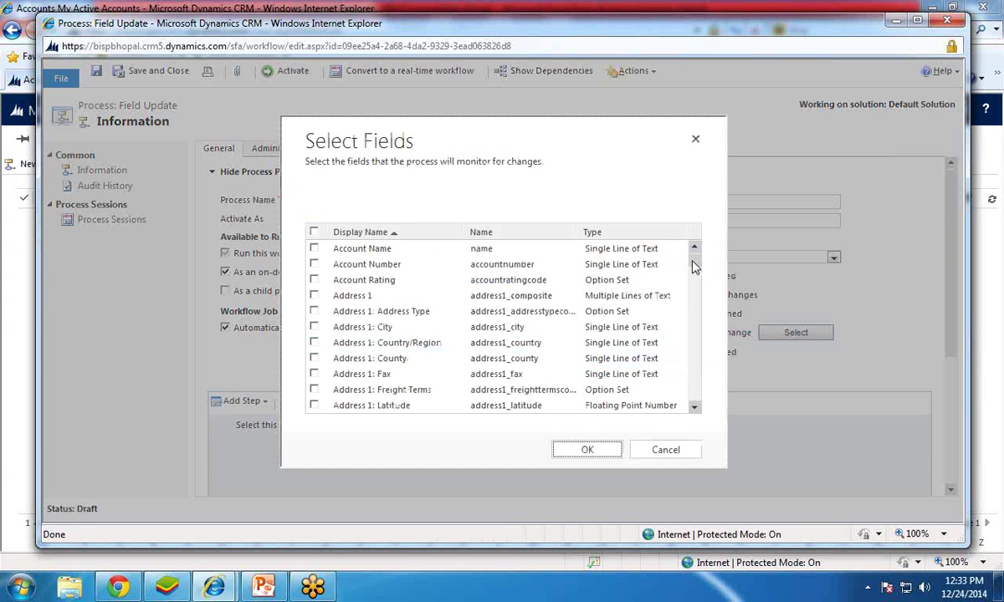
drag(693, 266, 687, 358)
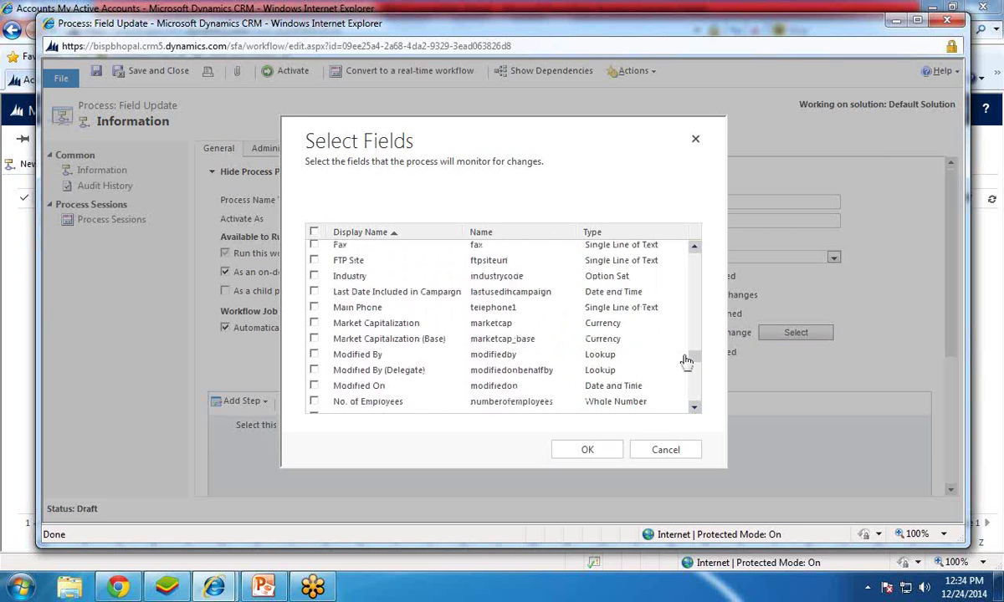
click(314, 308)
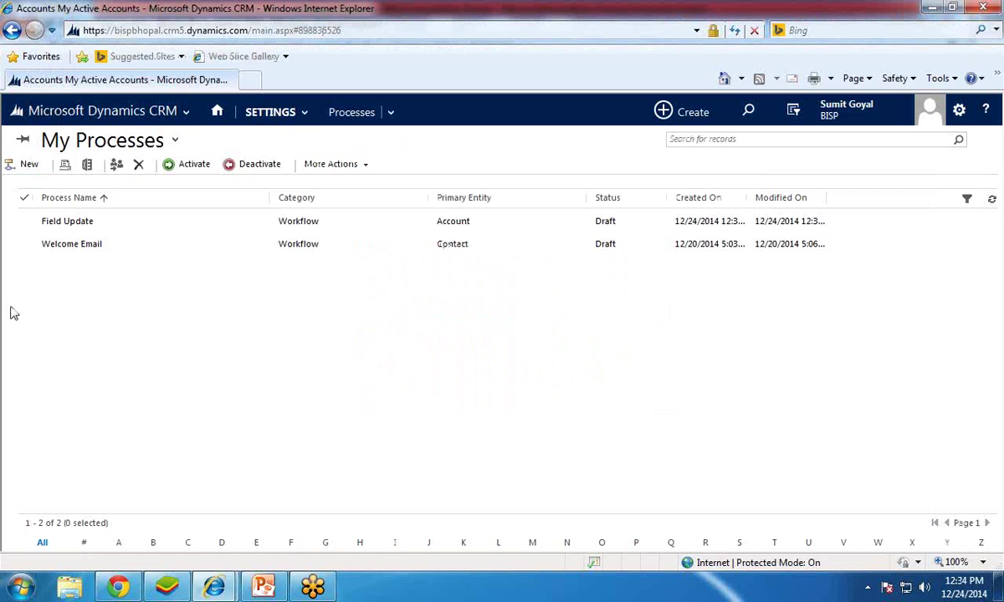
- Check the phone field on the A. Datum Corporation (sample) account and confirm the workflow's monitored field selection
click(68, 109)
click(74, 176)
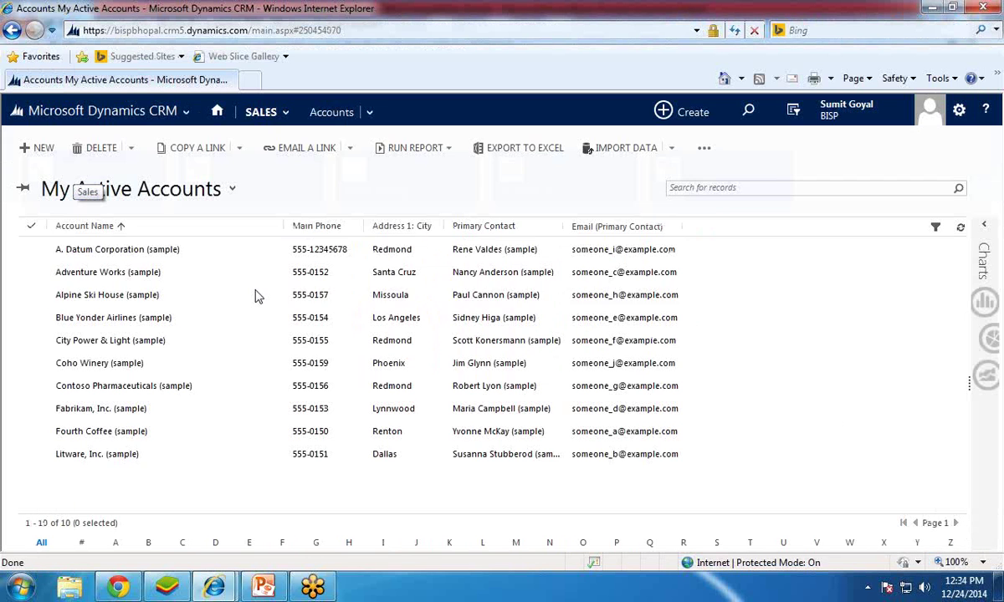
click(94, 250)
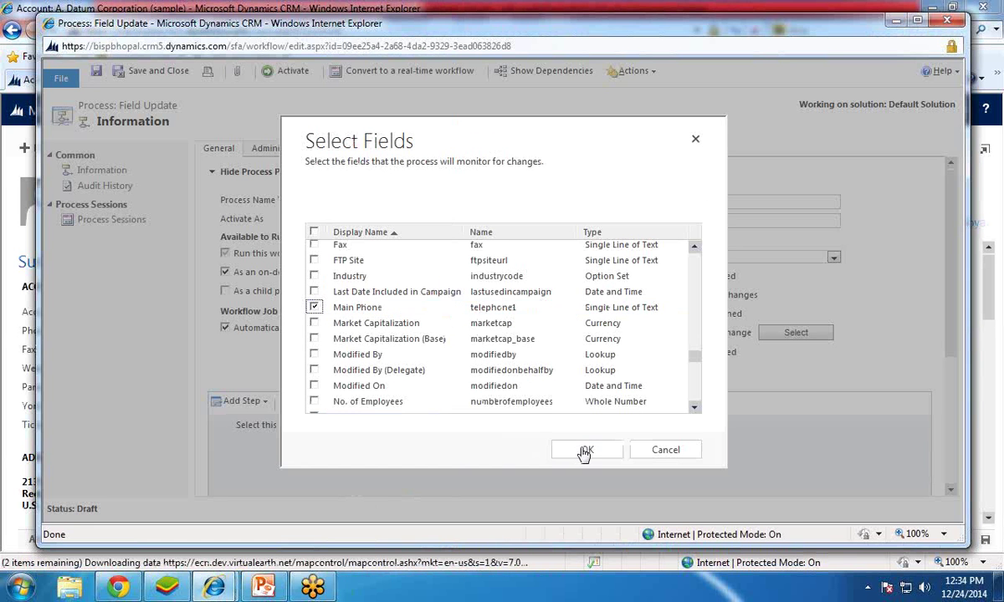
click(583, 452)
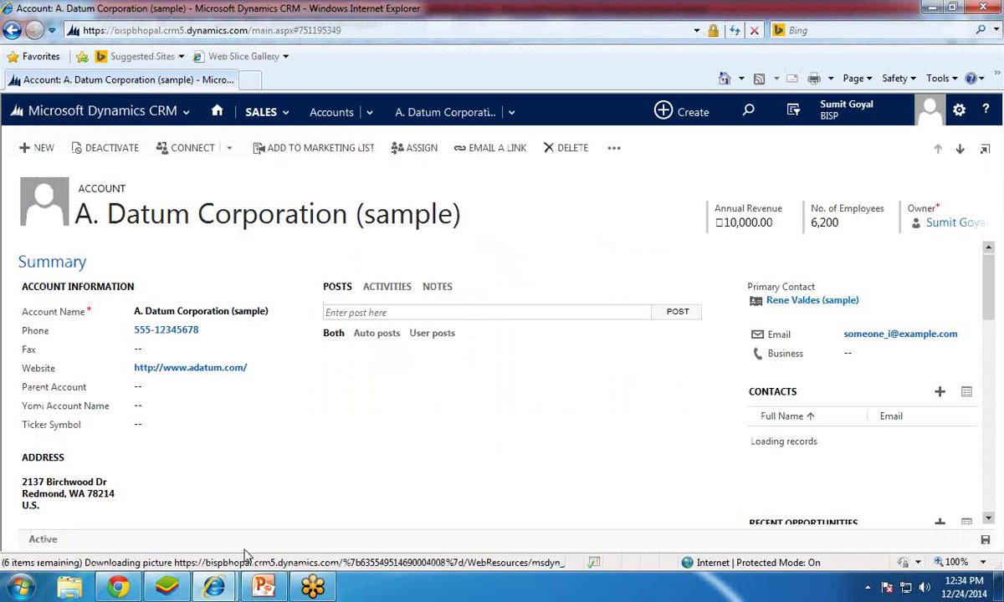
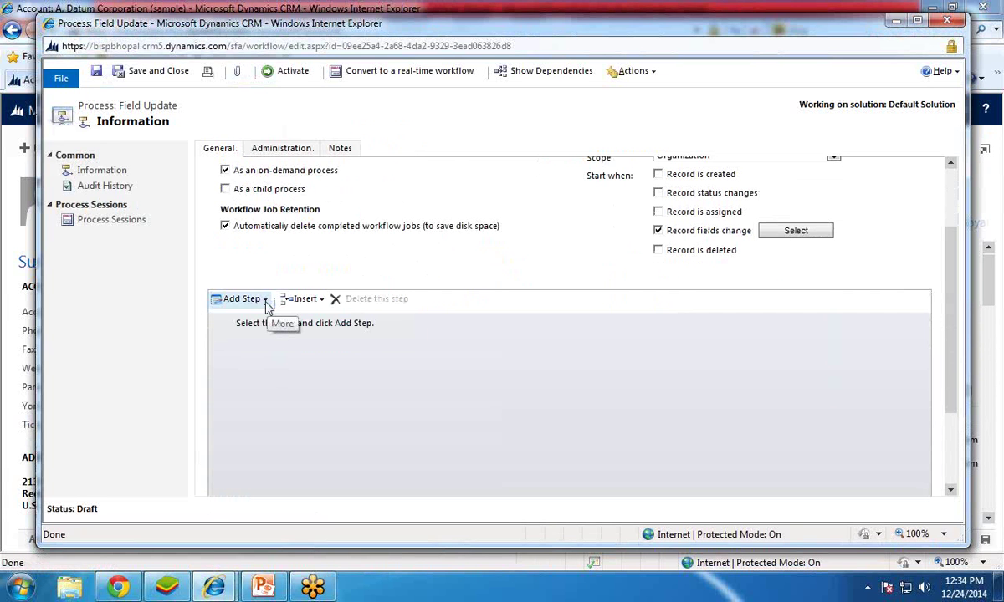
- Add two Update Record steps for the Account entity to the workflow
click(265, 301)
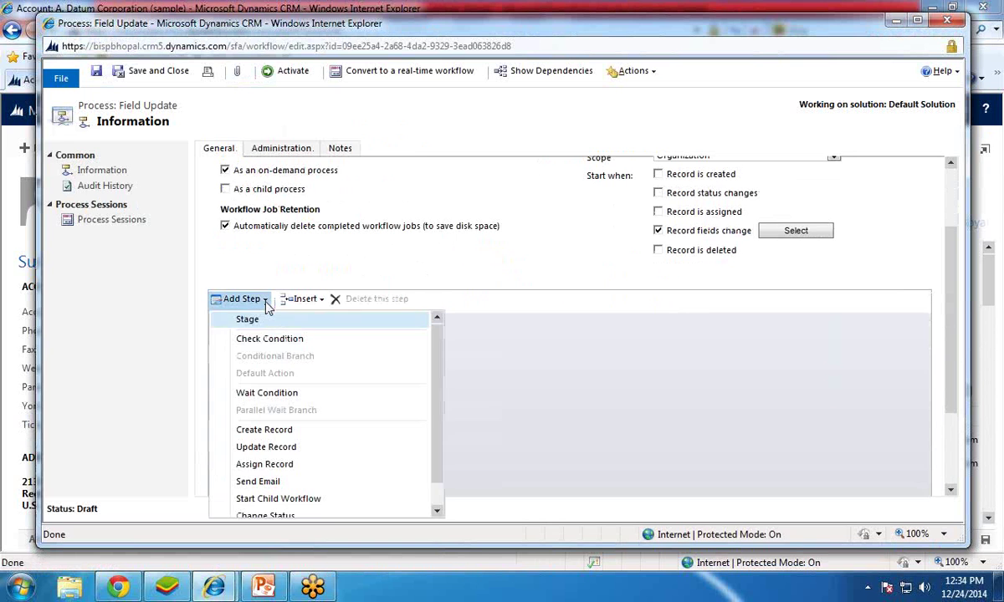
click(276, 450)
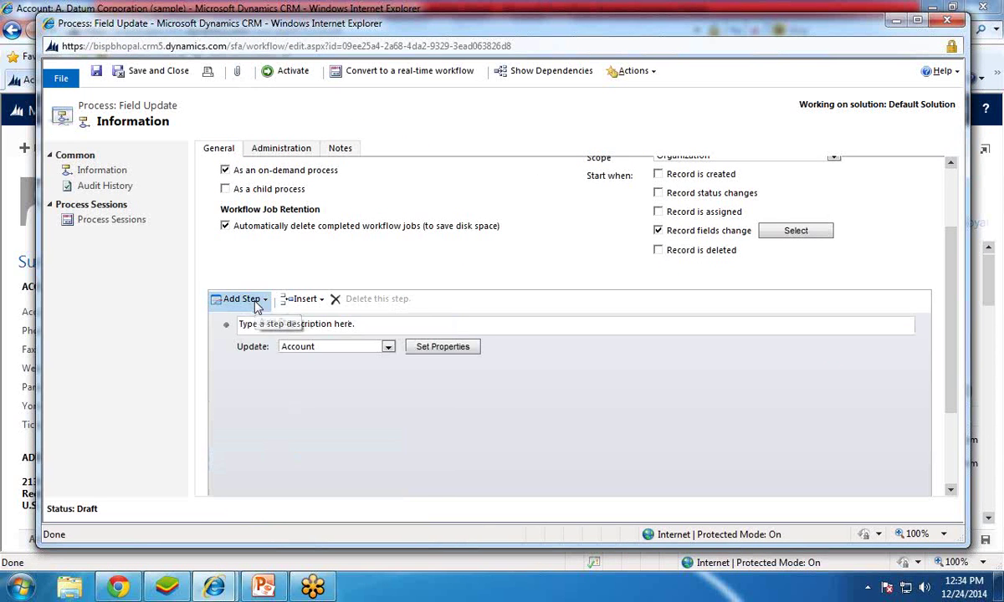
click(254, 298)
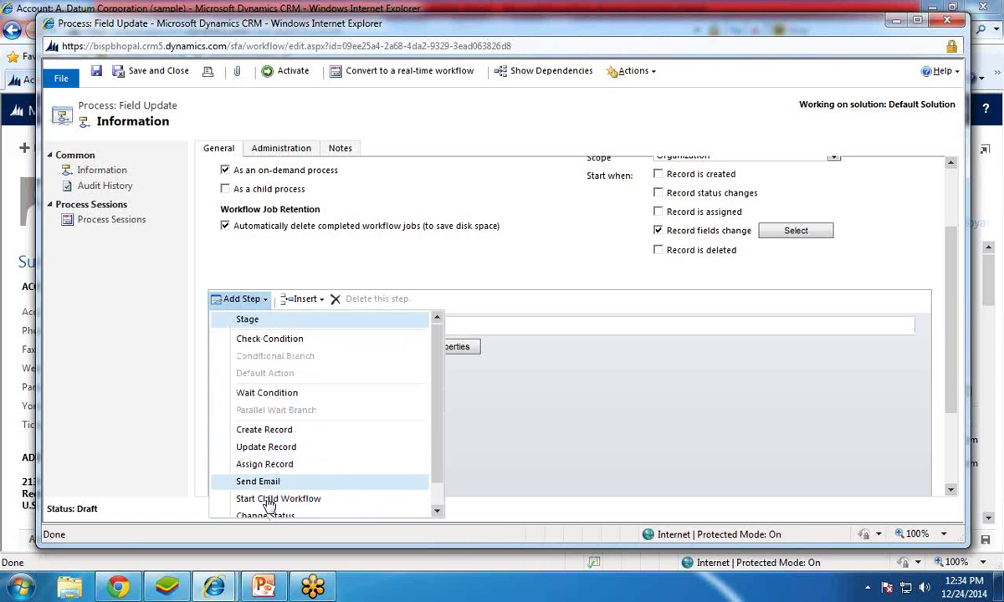
scroll(274, 494, down, 1)
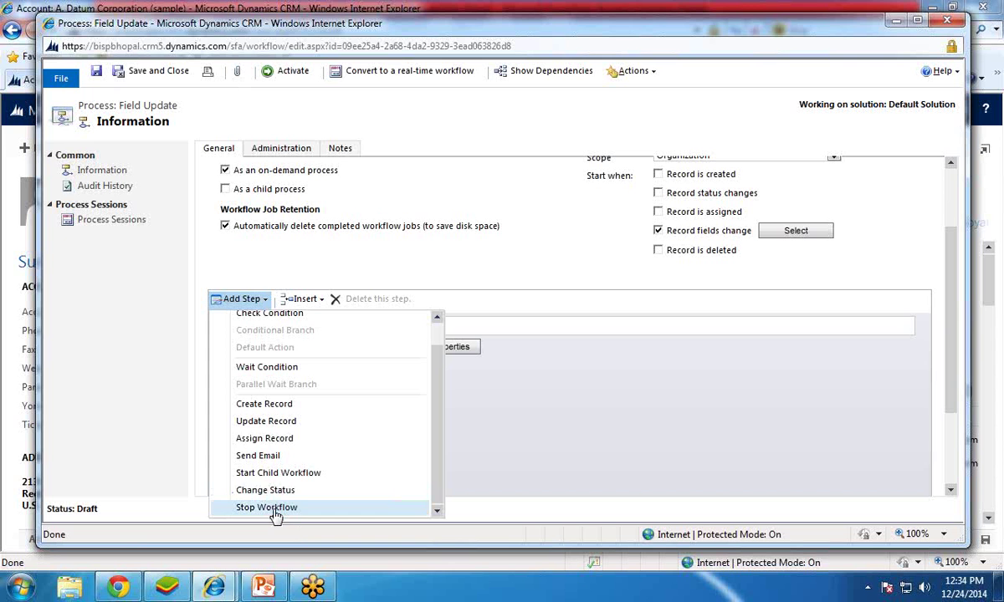
click(266, 420)
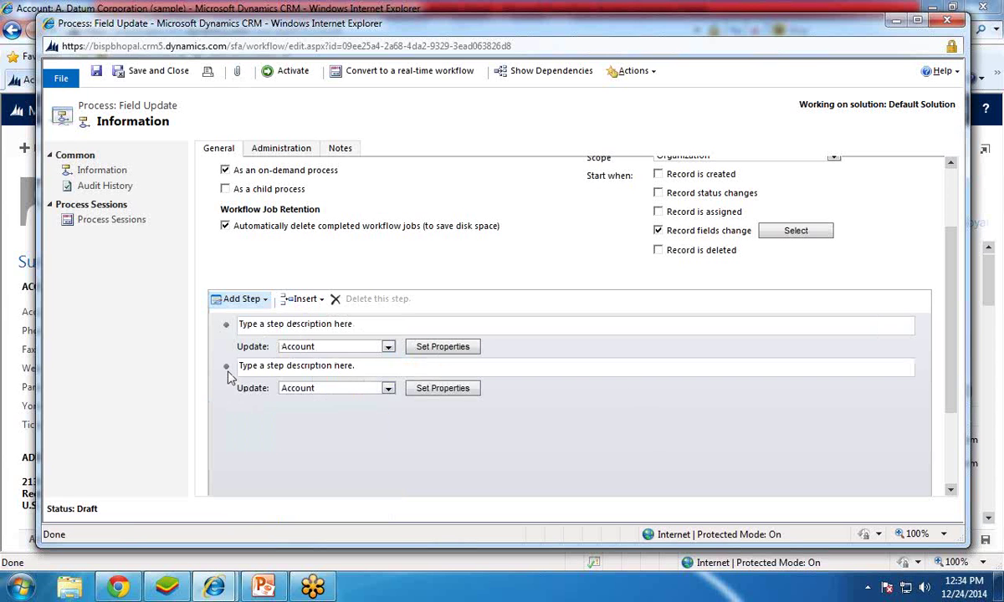
- Delete the second Update Account step from the Field Update workflow and select the remaining update step
click(566, 384)
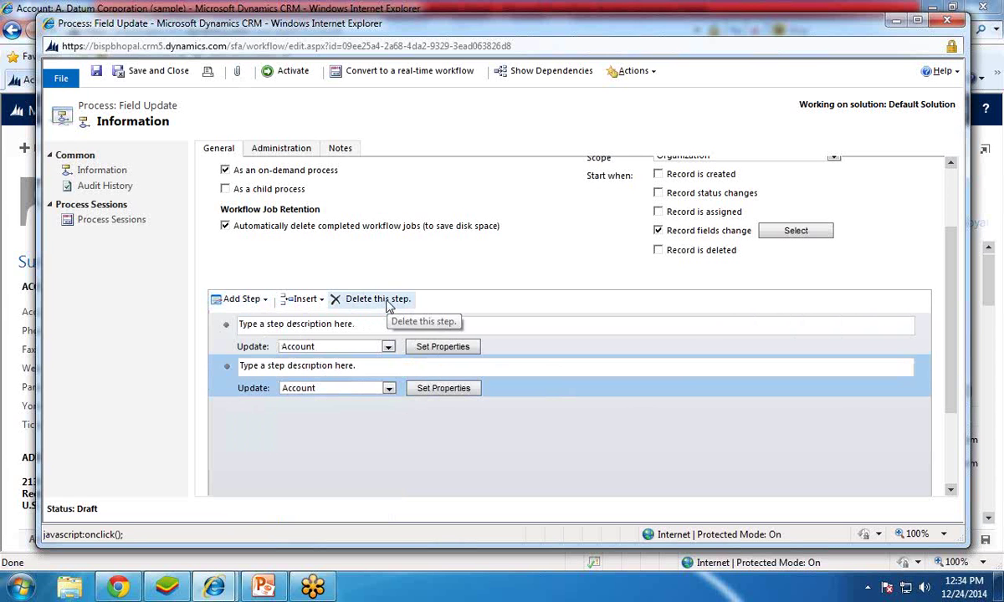
click(378, 298)
click(573, 346)
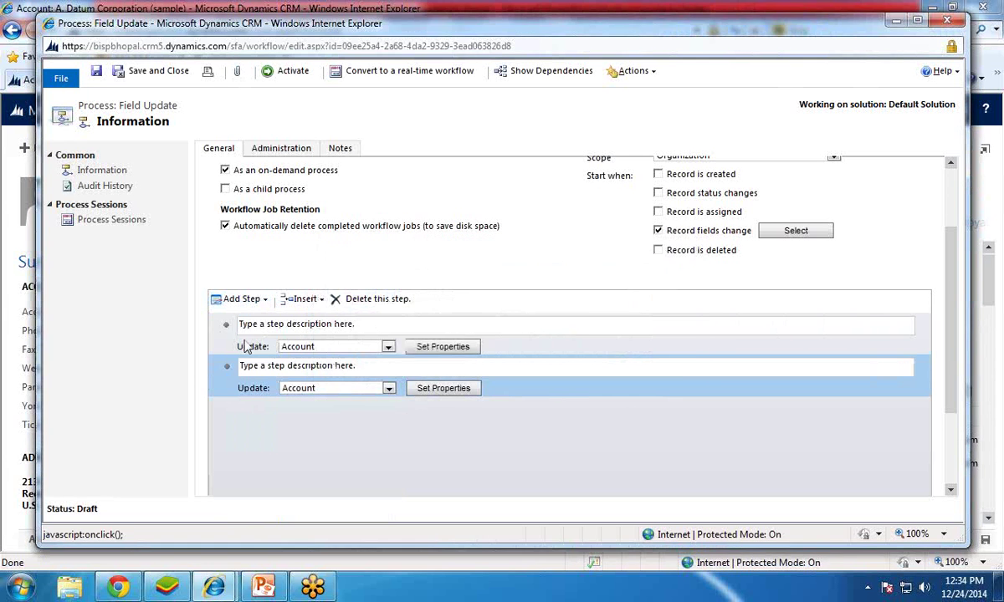
- Enter "Contact Phone Update" as the description of the workflow's remaining update step
click(325, 324)
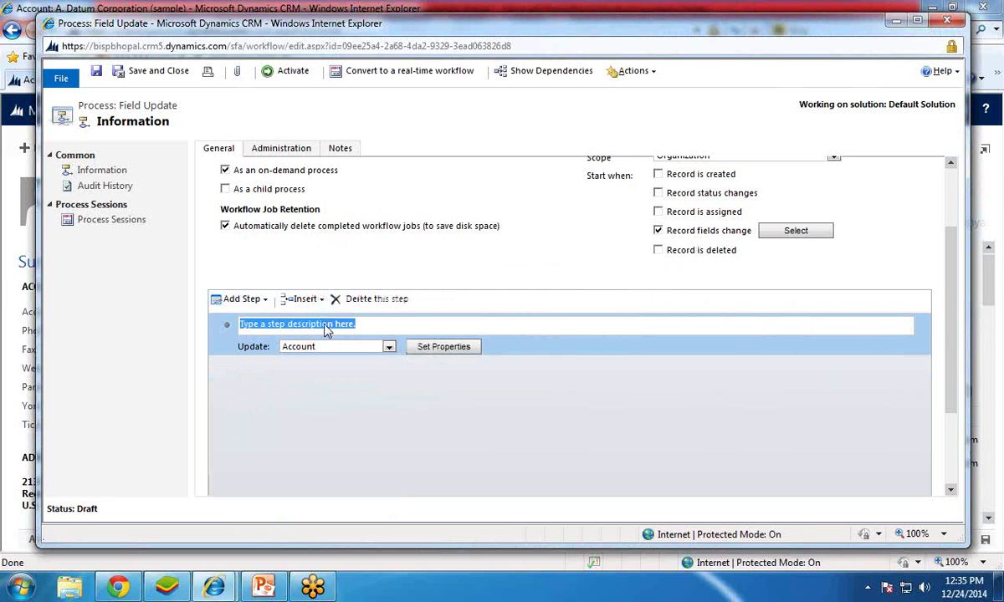
text(Co)
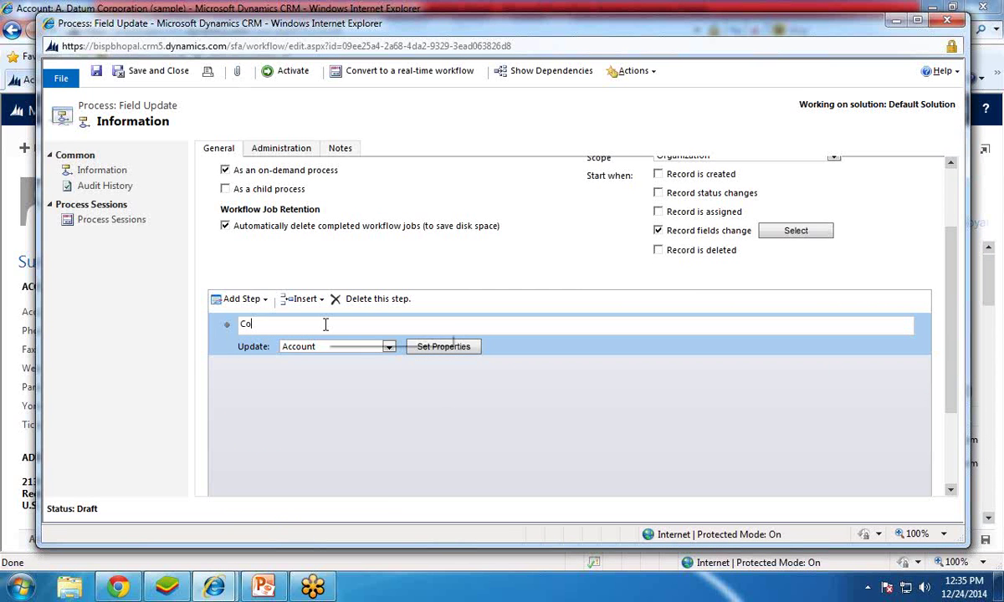
text(ntact P)
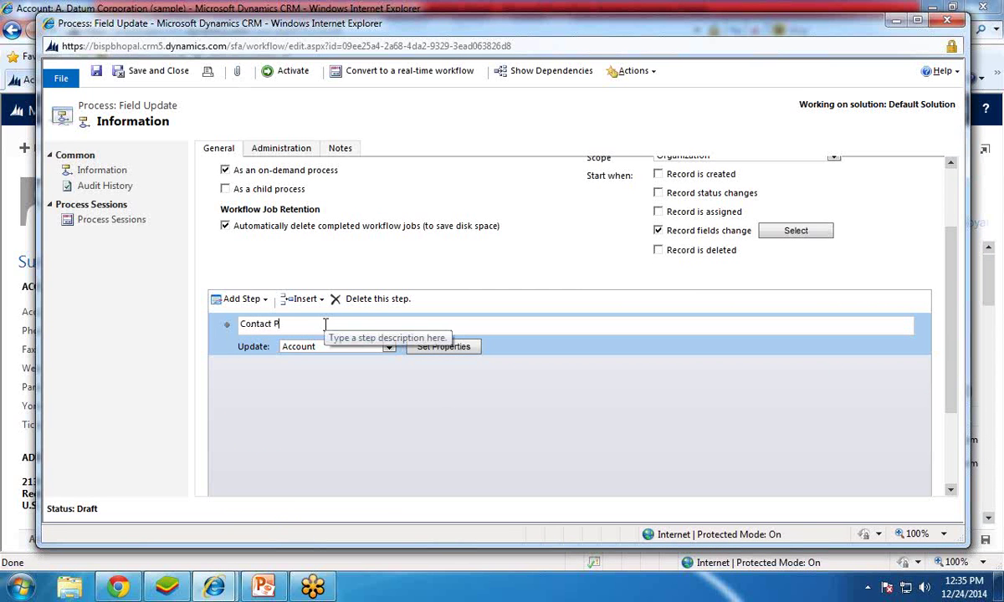
text(hone Update)
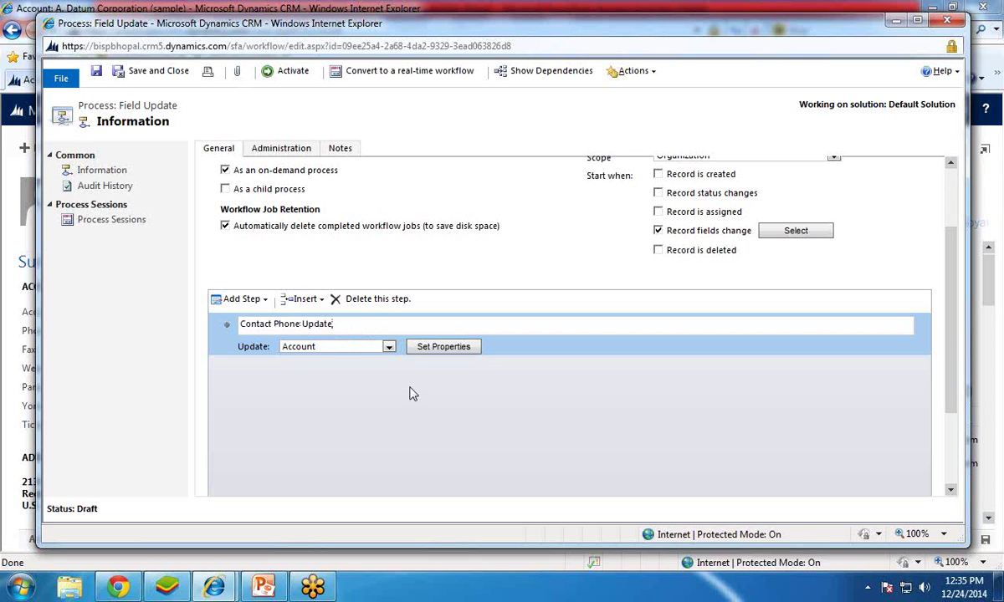
- Check the Primary Contact field on the account record and make the Contact Phone Update step update the Primary Contact entity
click(347, 349)
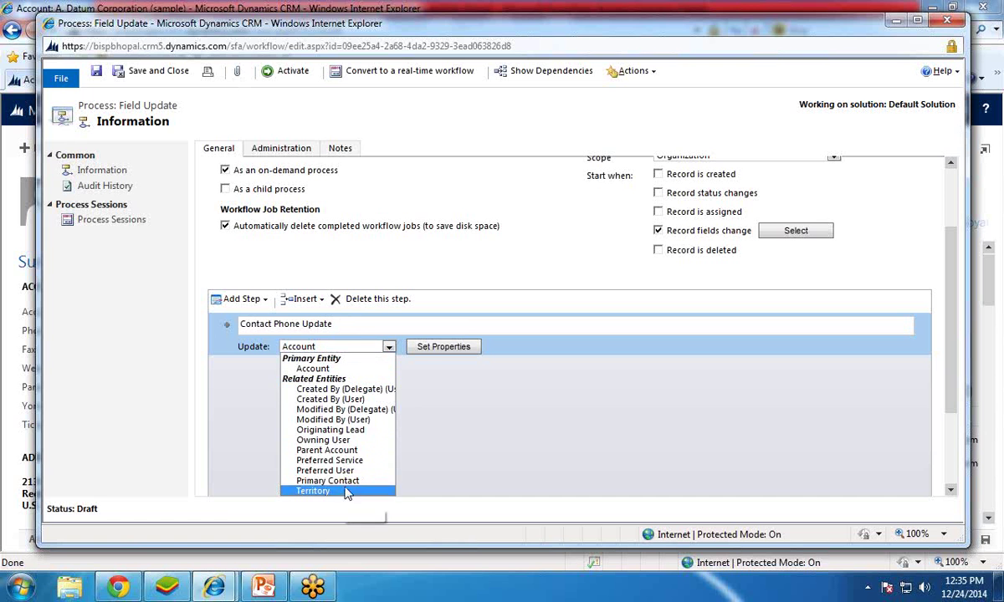
click(5, 142)
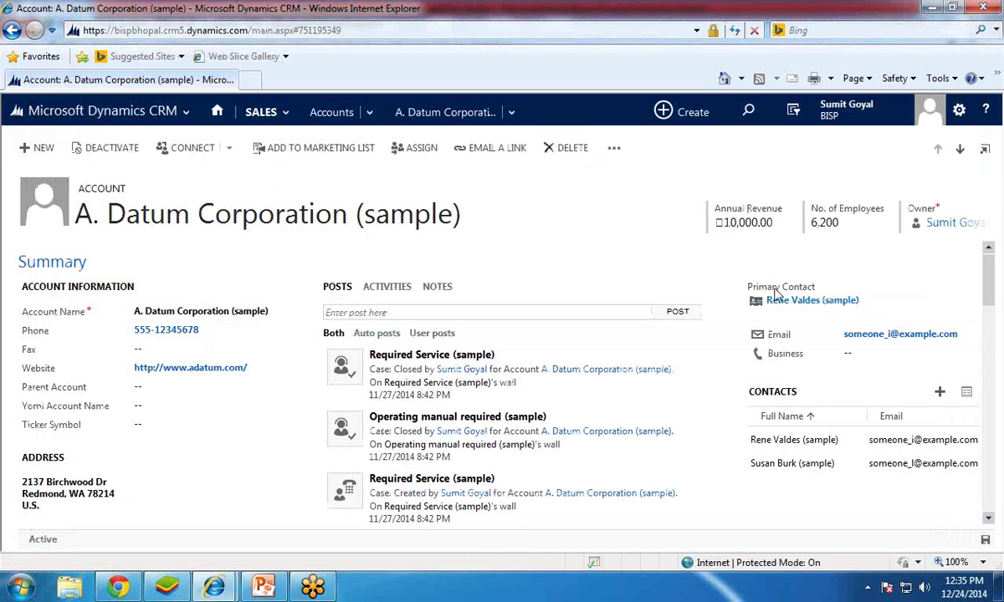
mouse_move(215, 590)
click(306, 542)
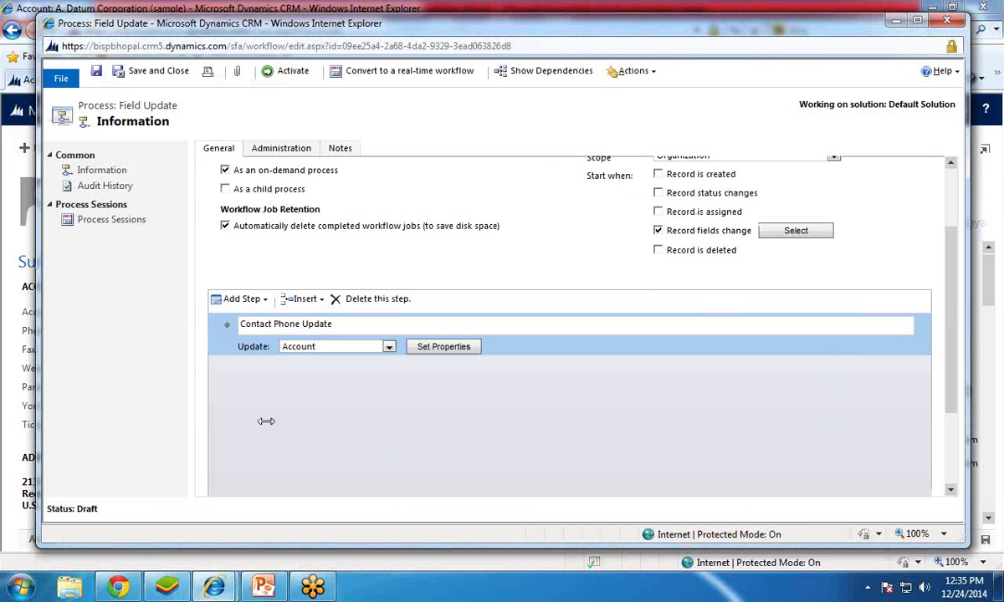
click(388, 346)
click(388, 346)
click(388, 346)
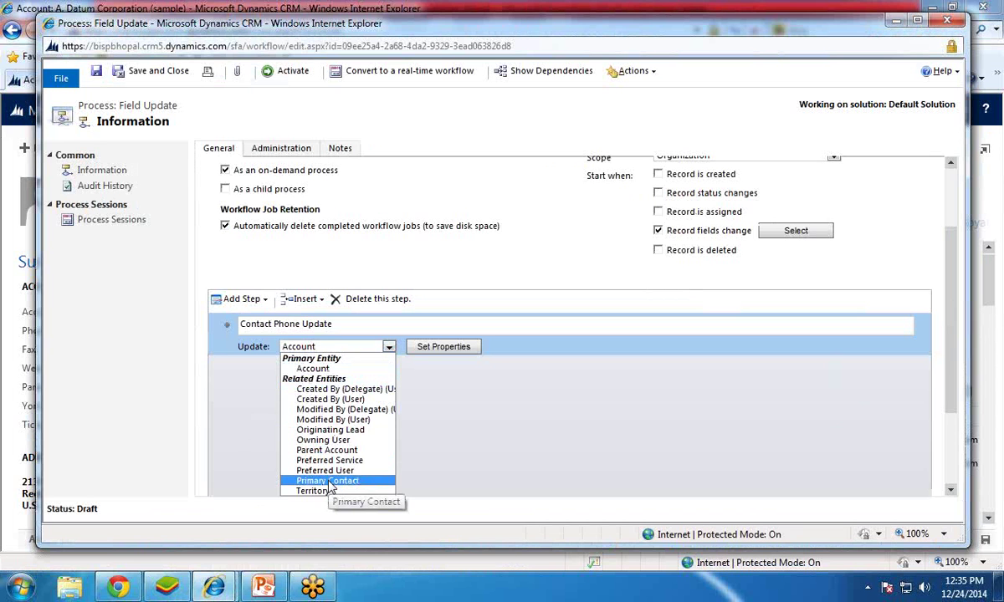
click(331, 482)
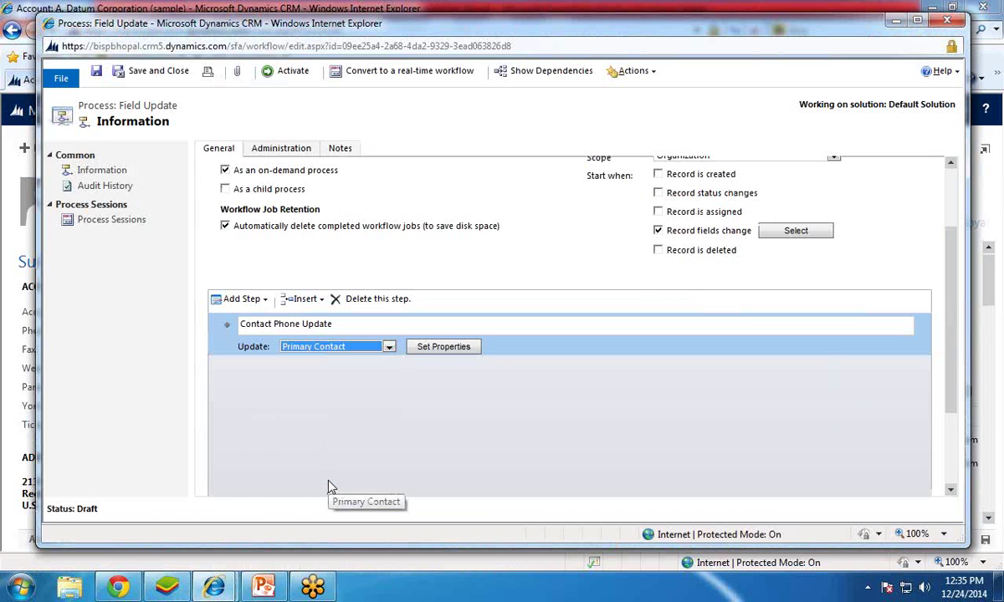
- In the update step's properties, set the contact's Business Phone to the dynamic value Main Phone of Account, and save the properties
click(444, 348)
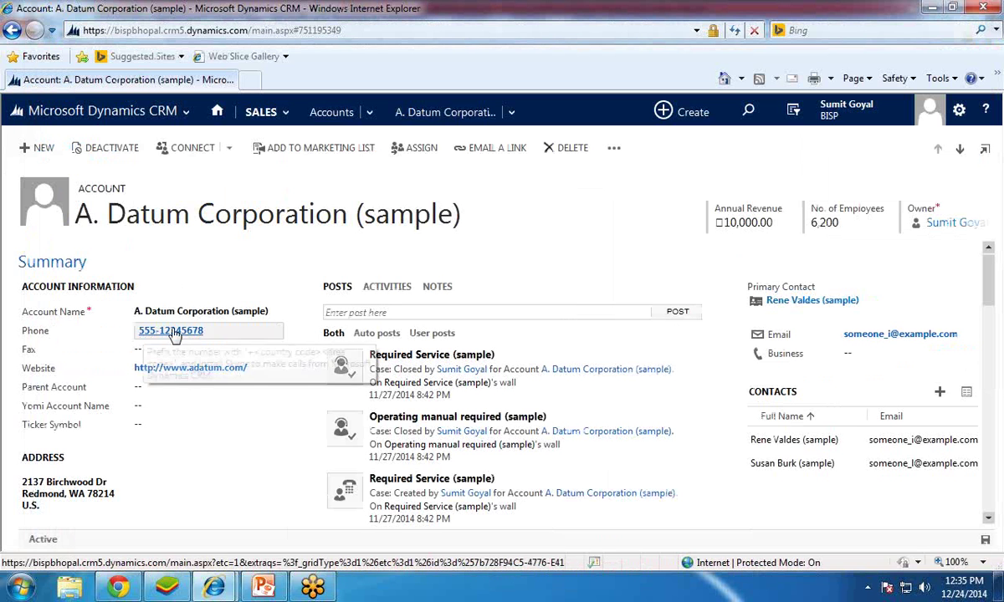
mouse_move(214, 587)
click(299, 533)
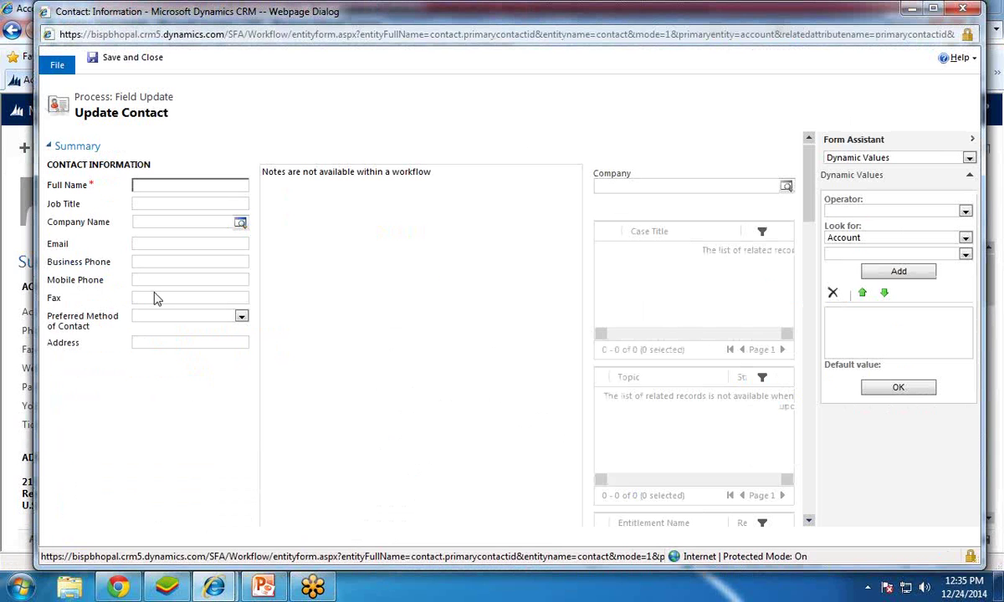
click(152, 263)
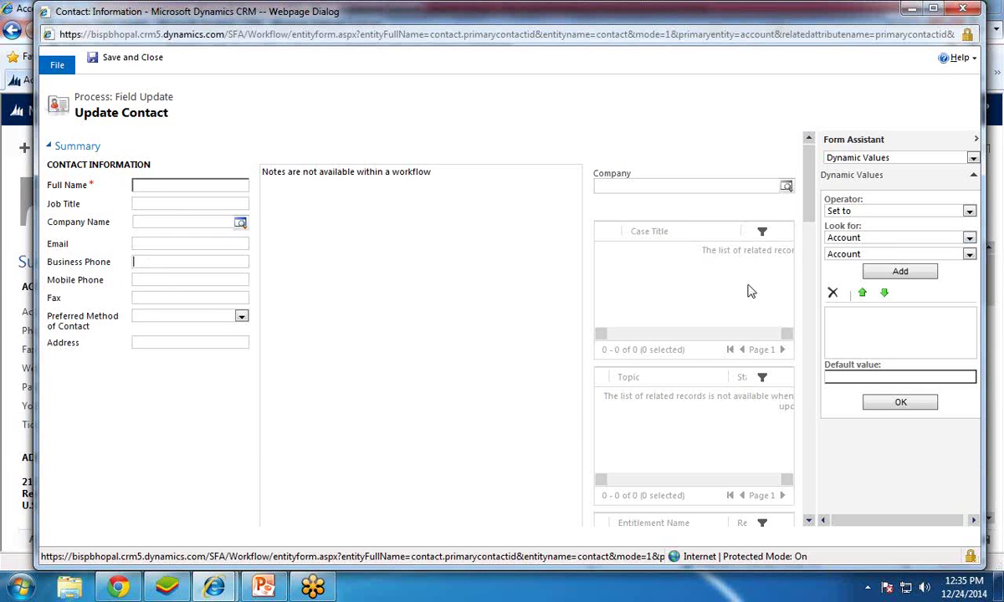
click(860, 253)
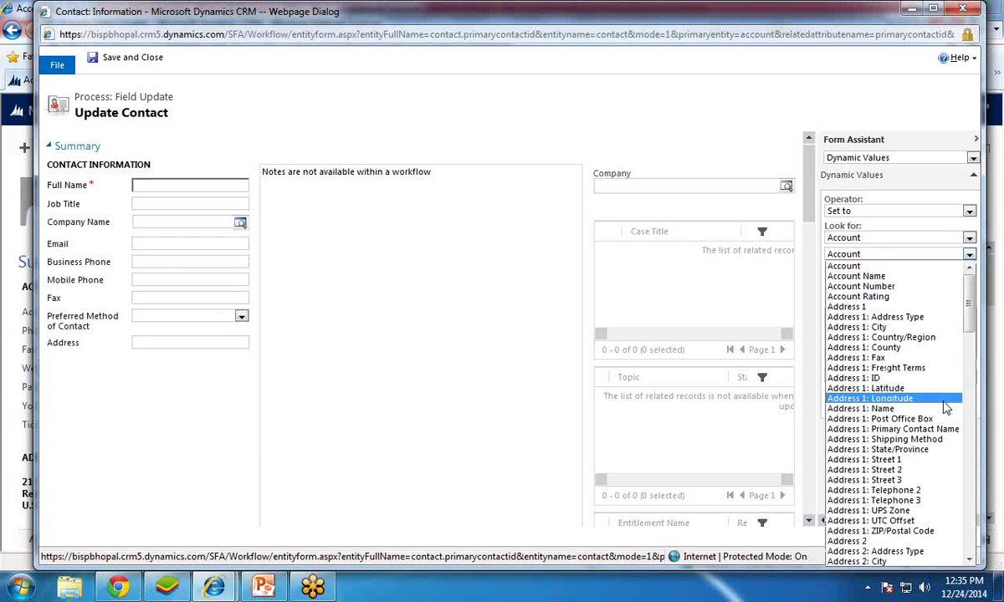
drag(968, 313, 970, 415)
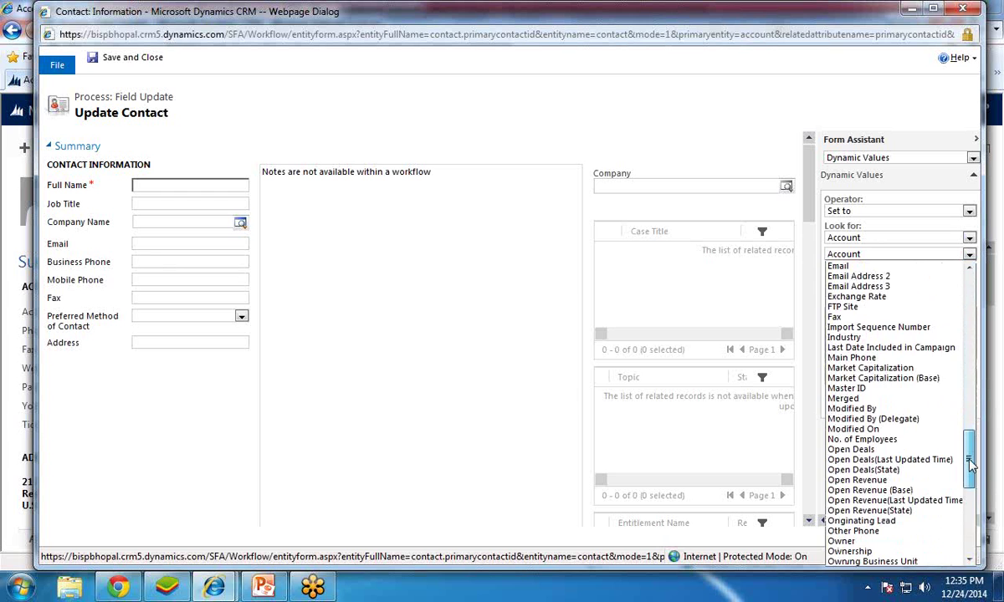
click(851, 357)
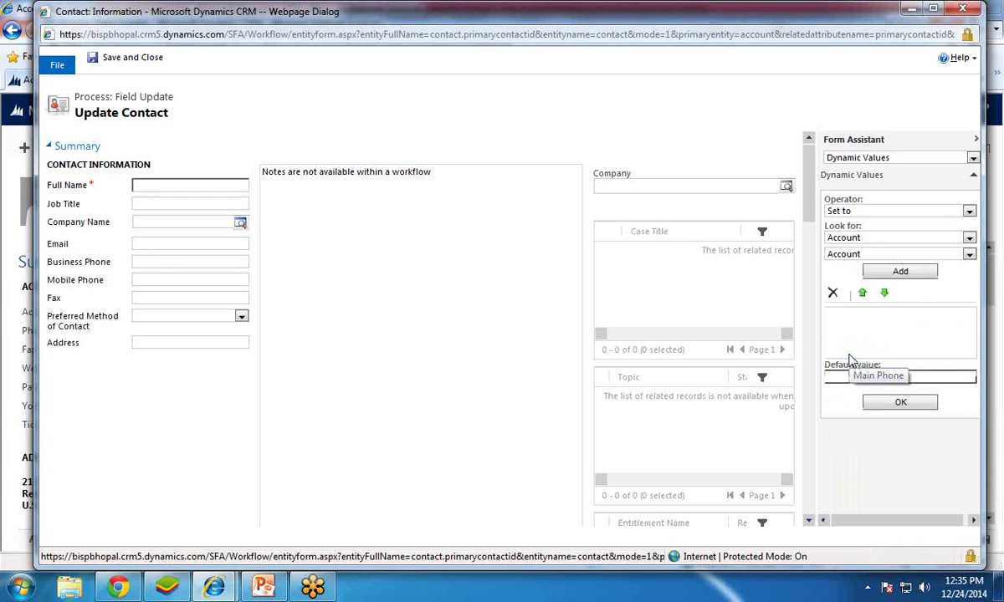
click(887, 272)
click(897, 404)
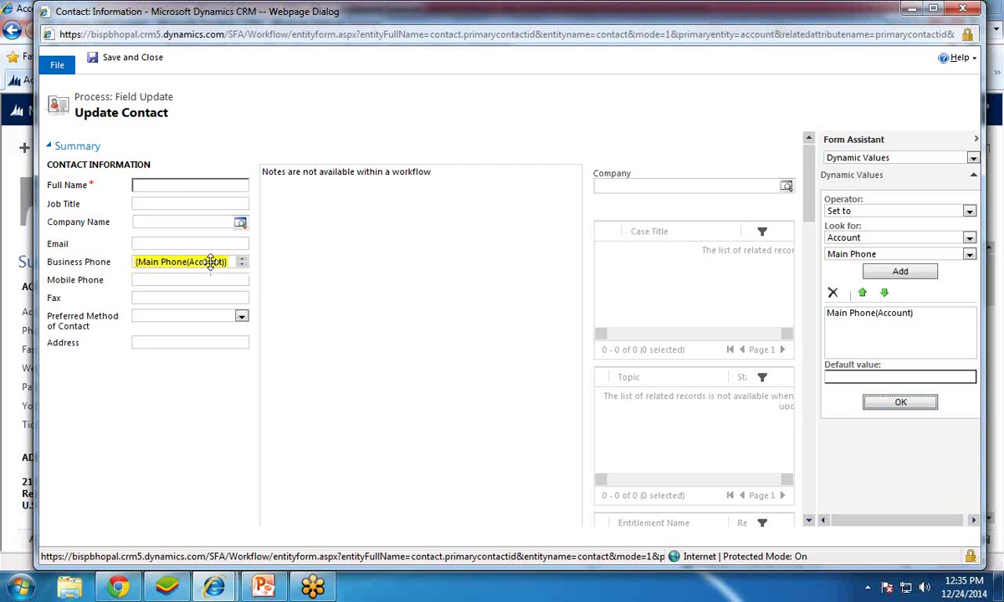
scroll(370, 376, down, 3)
scroll(370, 377, up, 3)
click(120, 63)
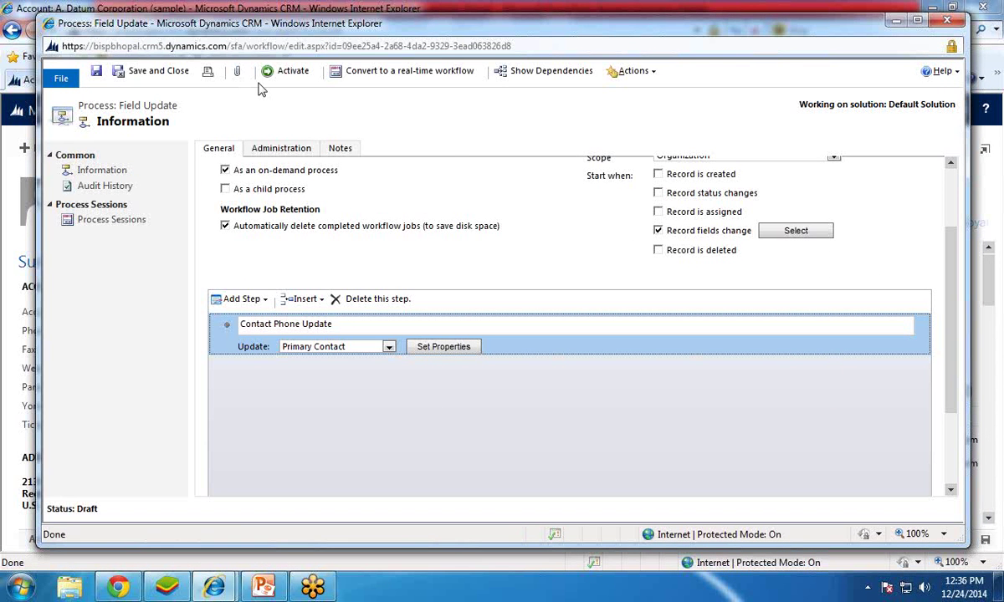
- Activate the Field Update workflow, confirm the activation, and close the process window
scroll(425, 431, up, 3)
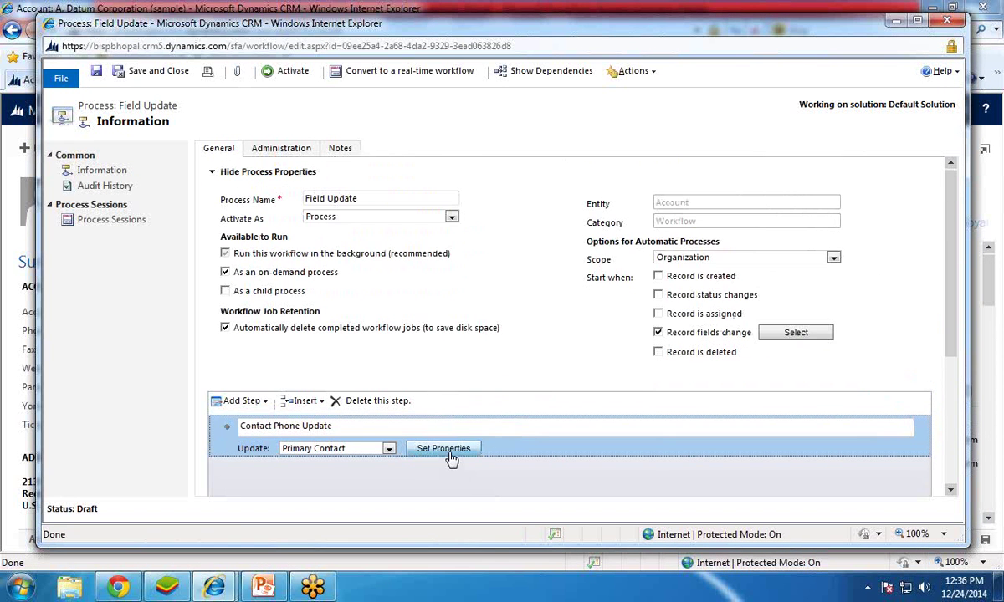
click(279, 73)
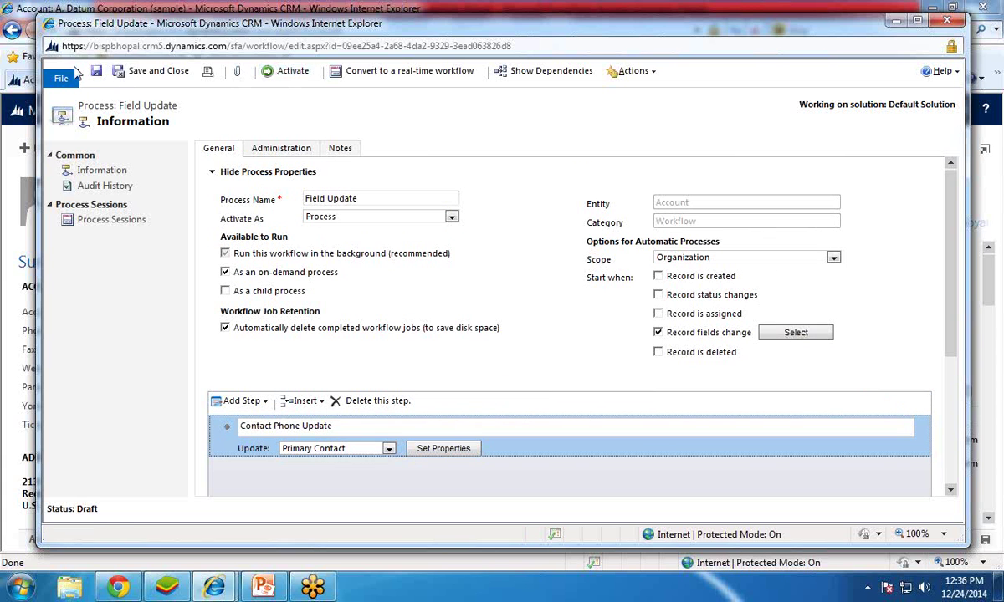
click(287, 73)
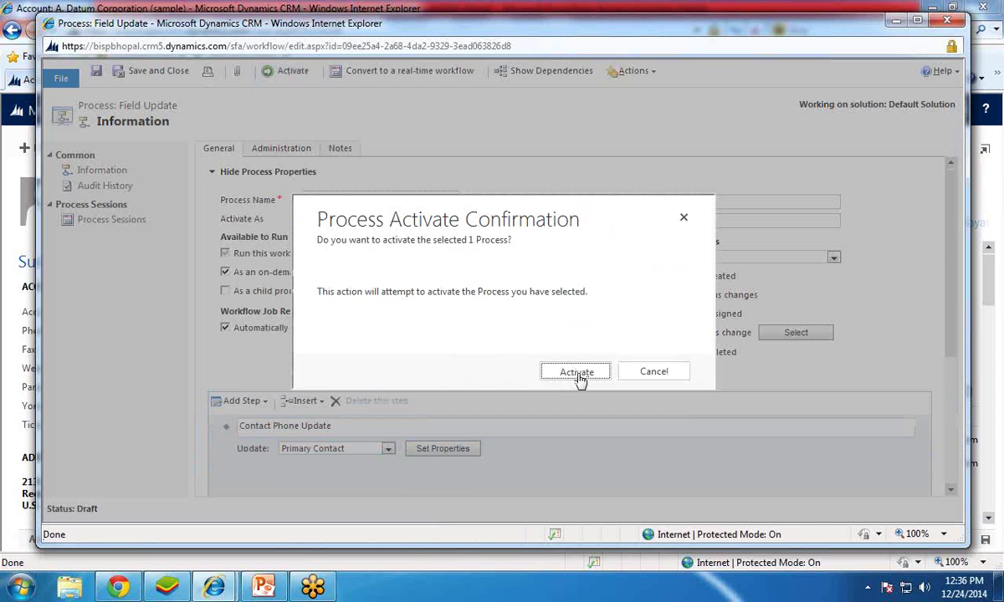
click(577, 375)
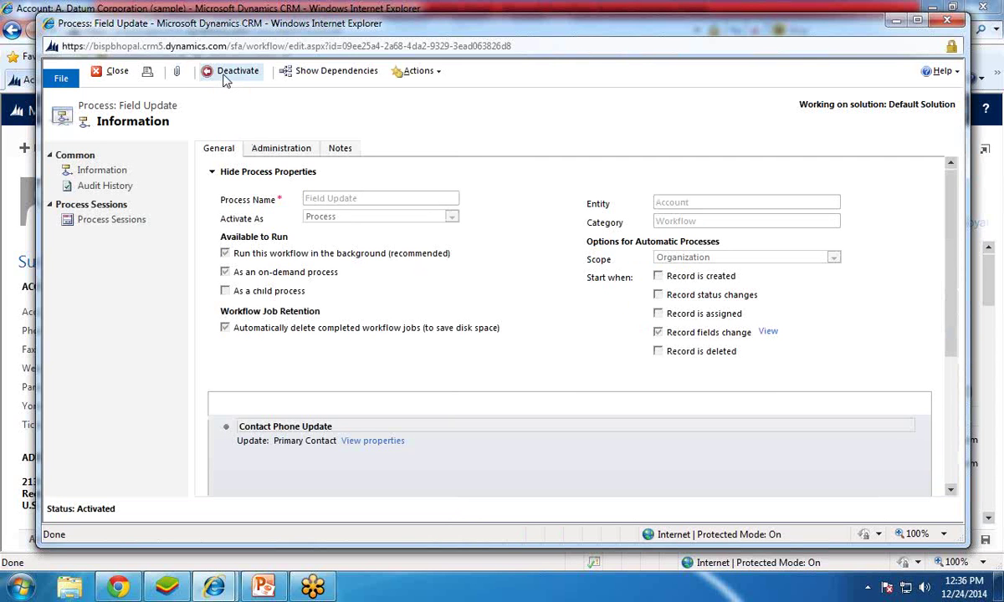
click(107, 72)
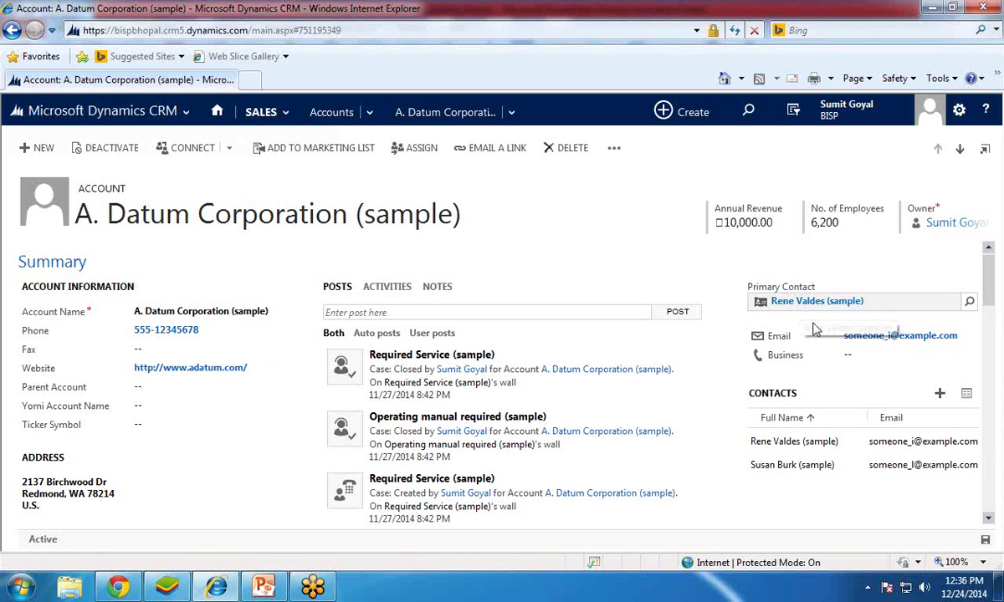
- Replace the phone number on the A. Datum Corporation (sample) account with a new one
click(217, 335)
double_click(217, 334)
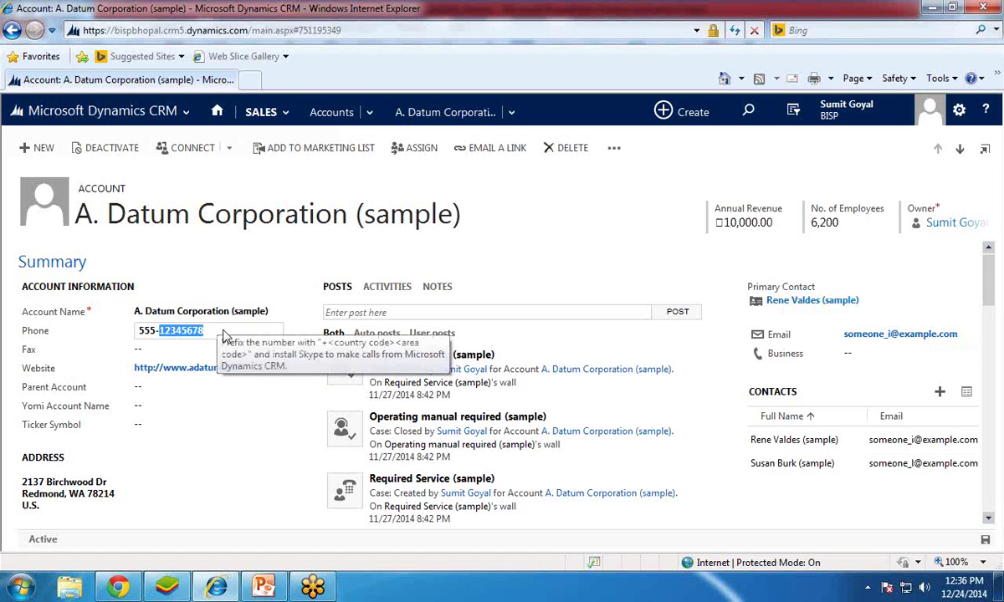
key(BackSpace)
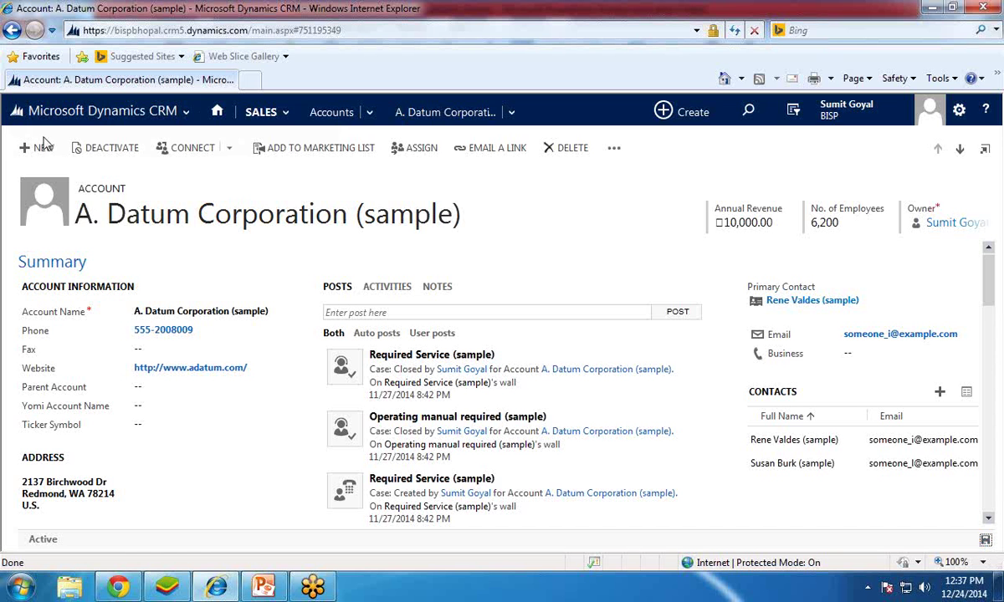
- Reopen the A. Datum Corporation (sample) account from the Accounts list to check the primary contact's business phone
click(177, 115)
click(264, 115)
click(509, 166)
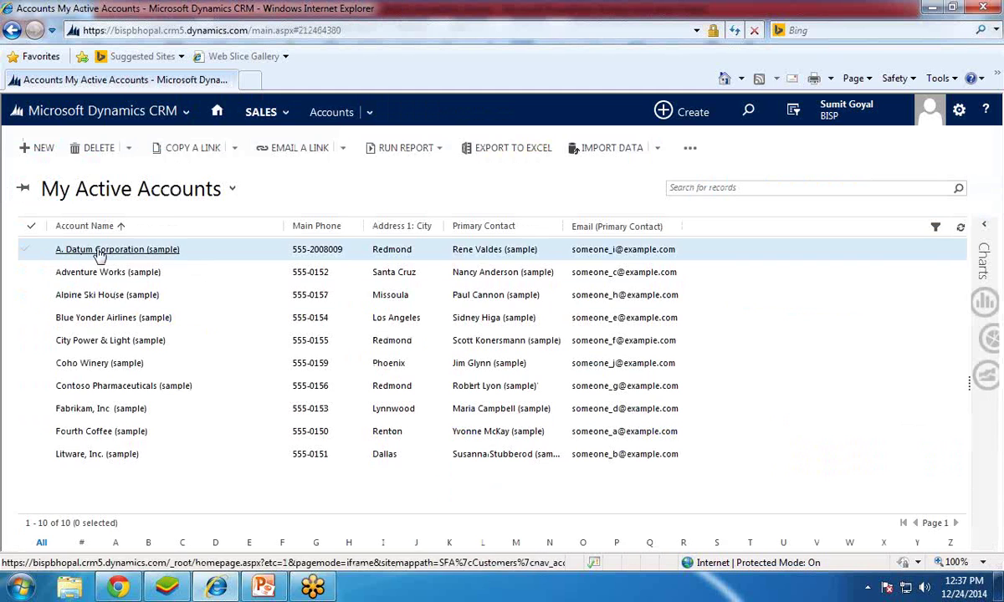
click(99, 251)
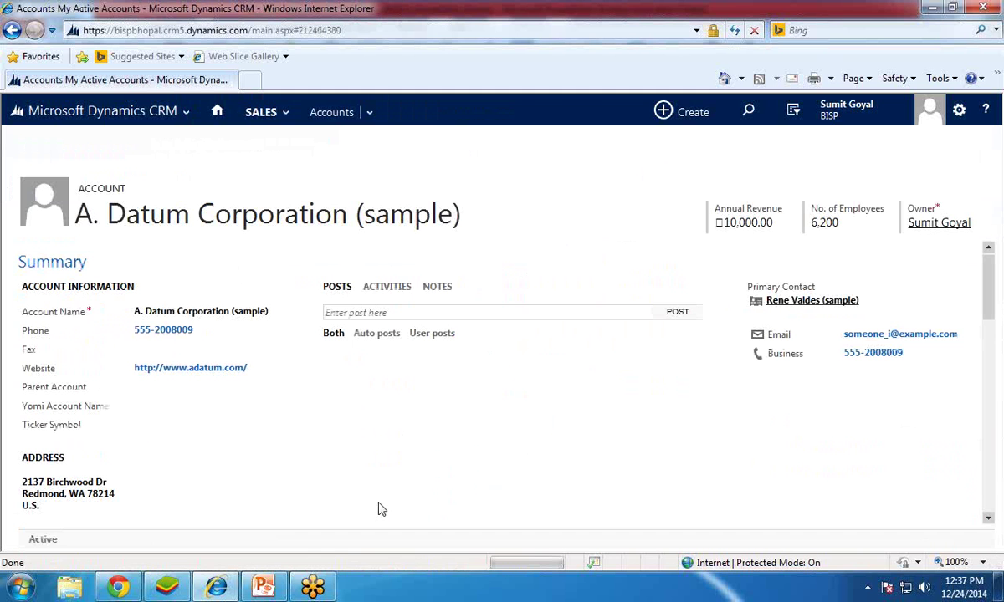